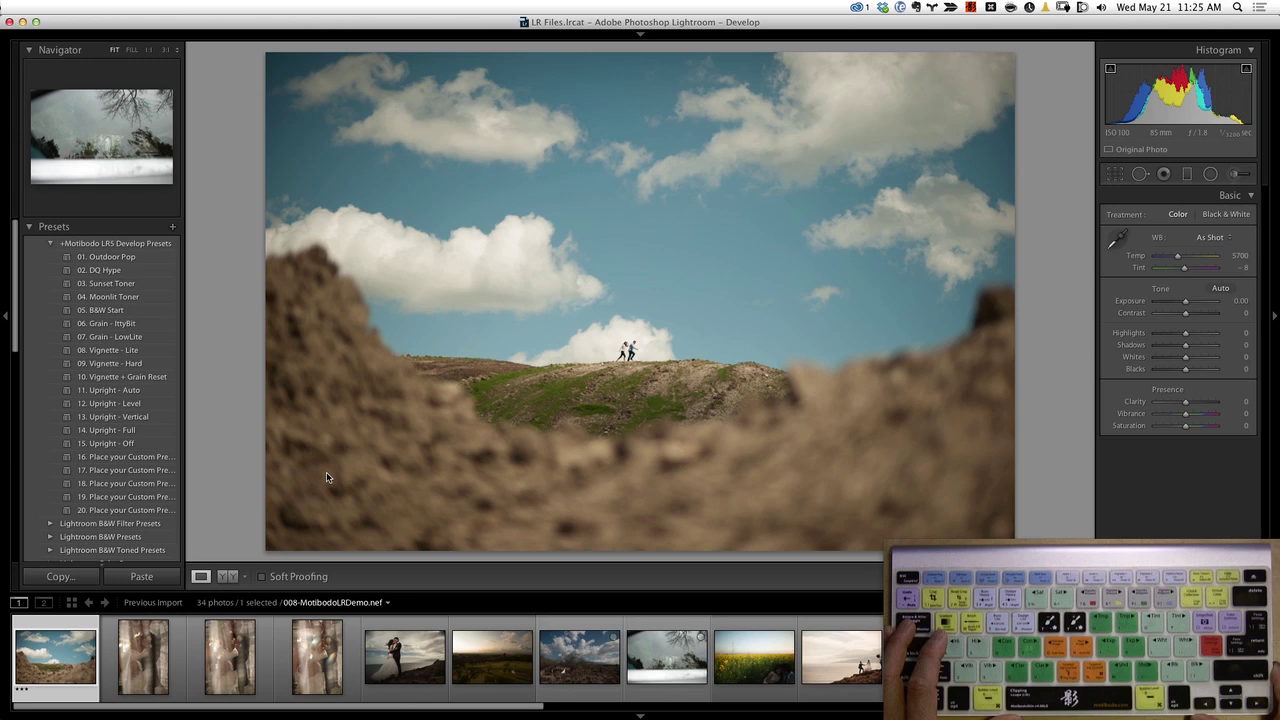
Step: Check the list of running applications for Motibodo-LR5, and stay in Lightroom
key("super+Tab")
key("super+Tab")
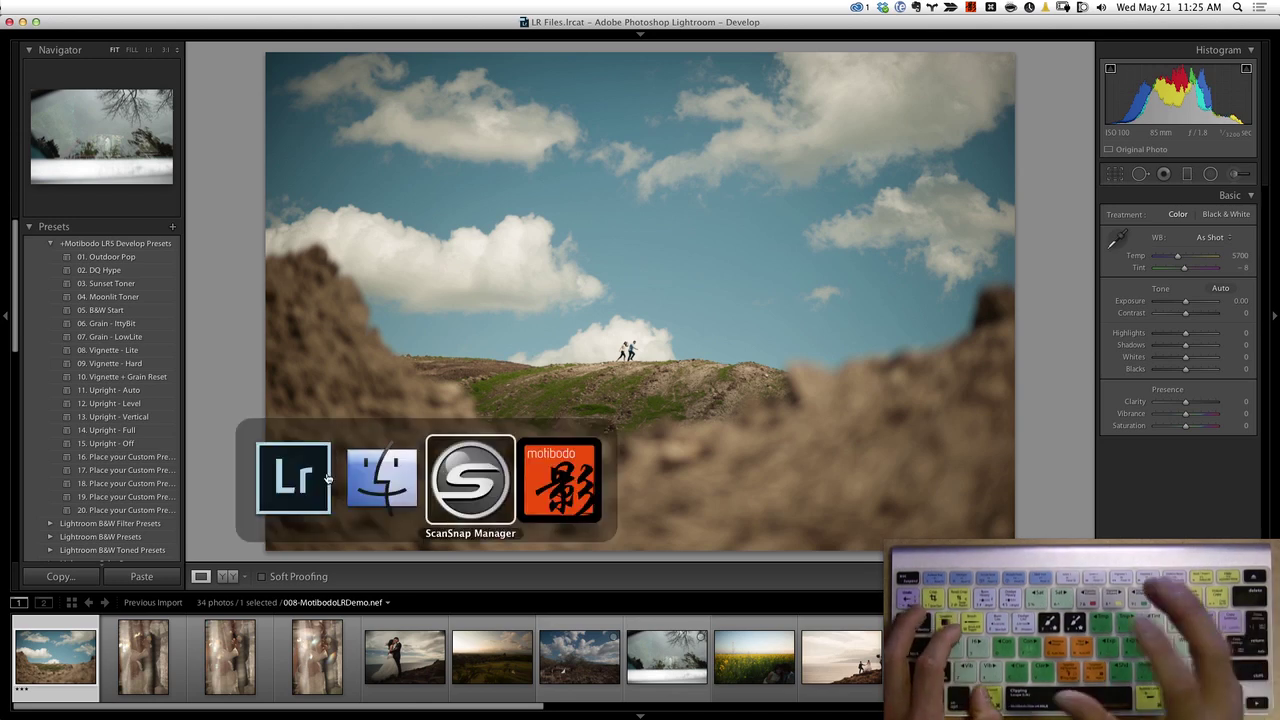
key("super+Tab")
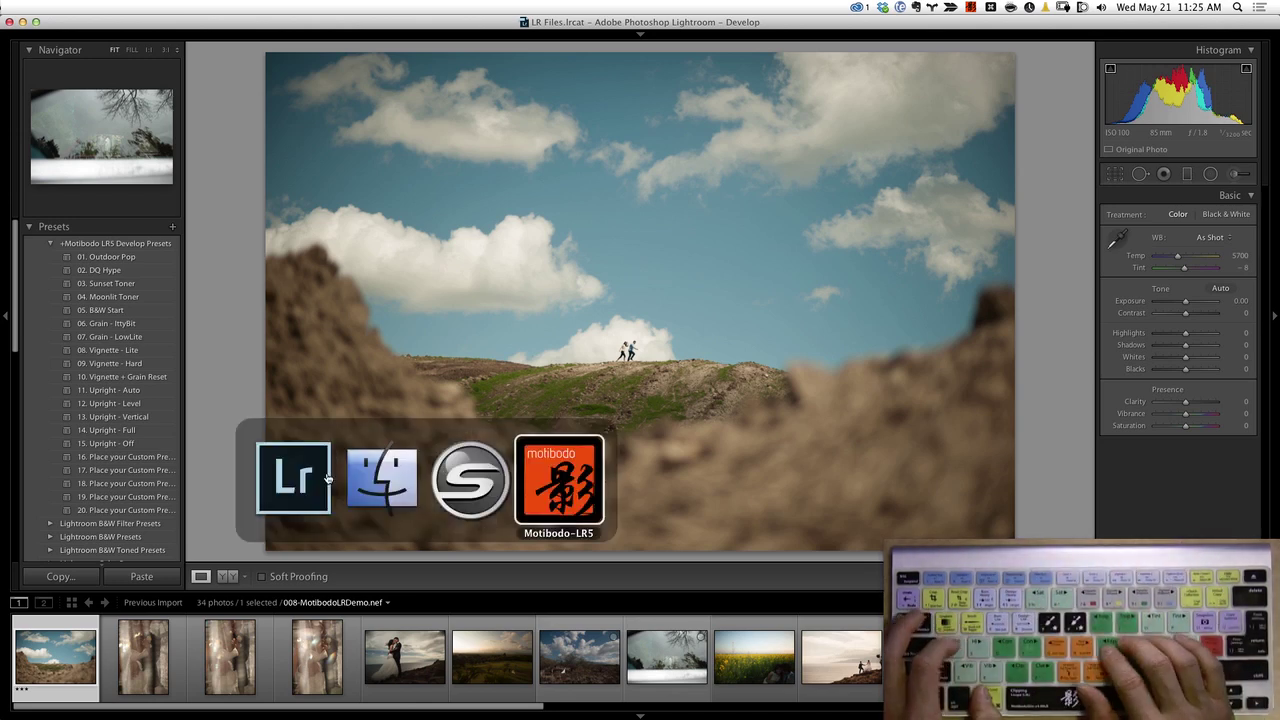
key("super+shift+Tab")
key("super+shift+Tab")
key("super+shift+Tab")
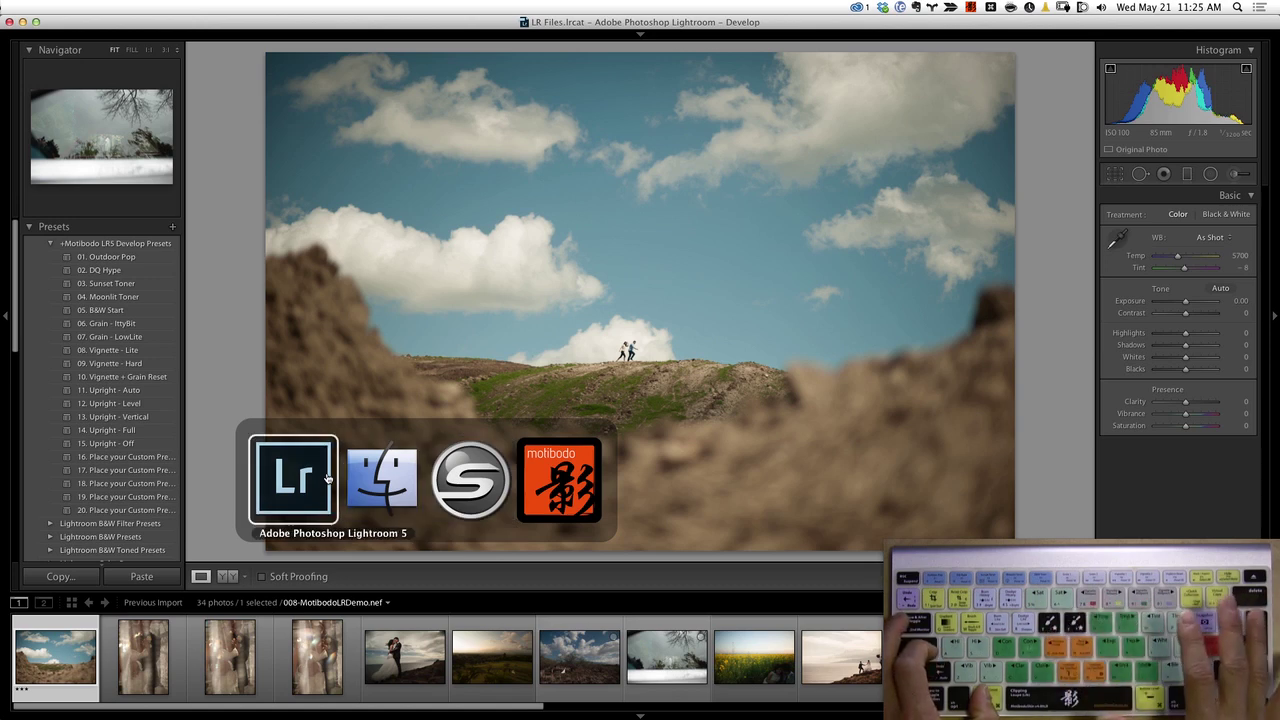
key("super")
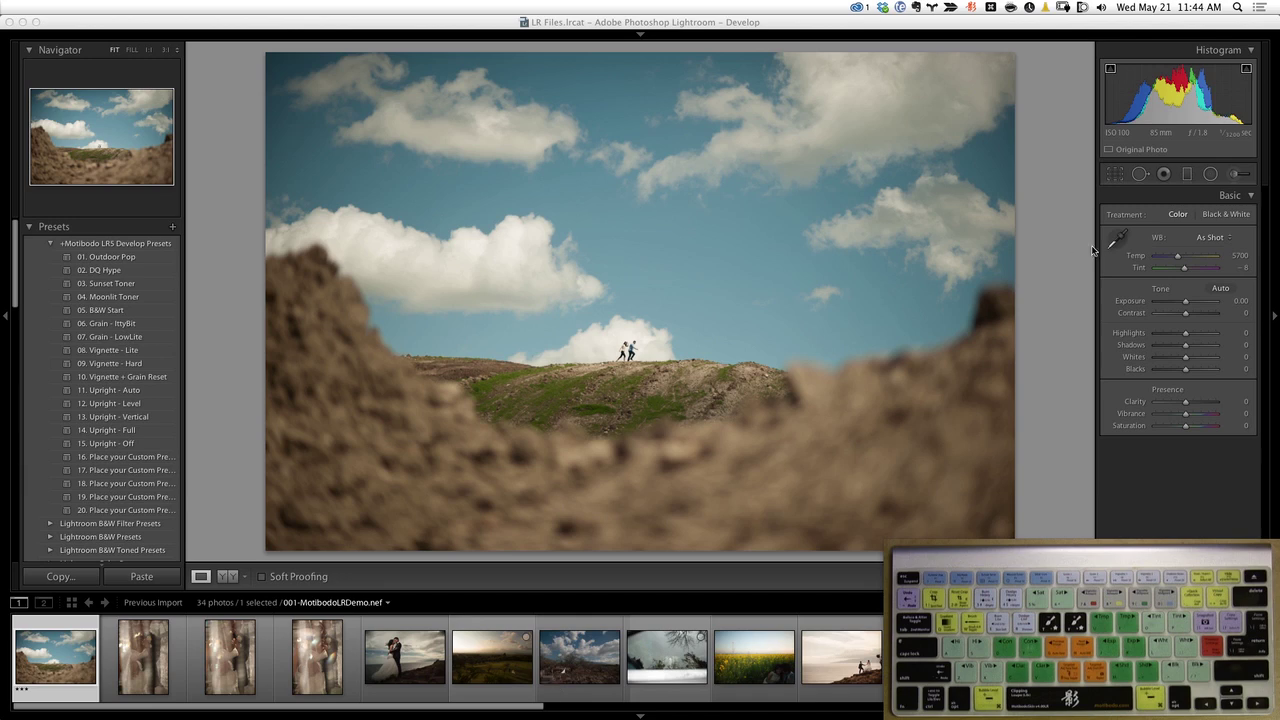
Step: Set Exposure to -0.50 and Contrast to +19 on the hilltop photo, and try the Outdoor Pop and DQ Hype presets
left_click_drag(1186, 306, 1183, 305)
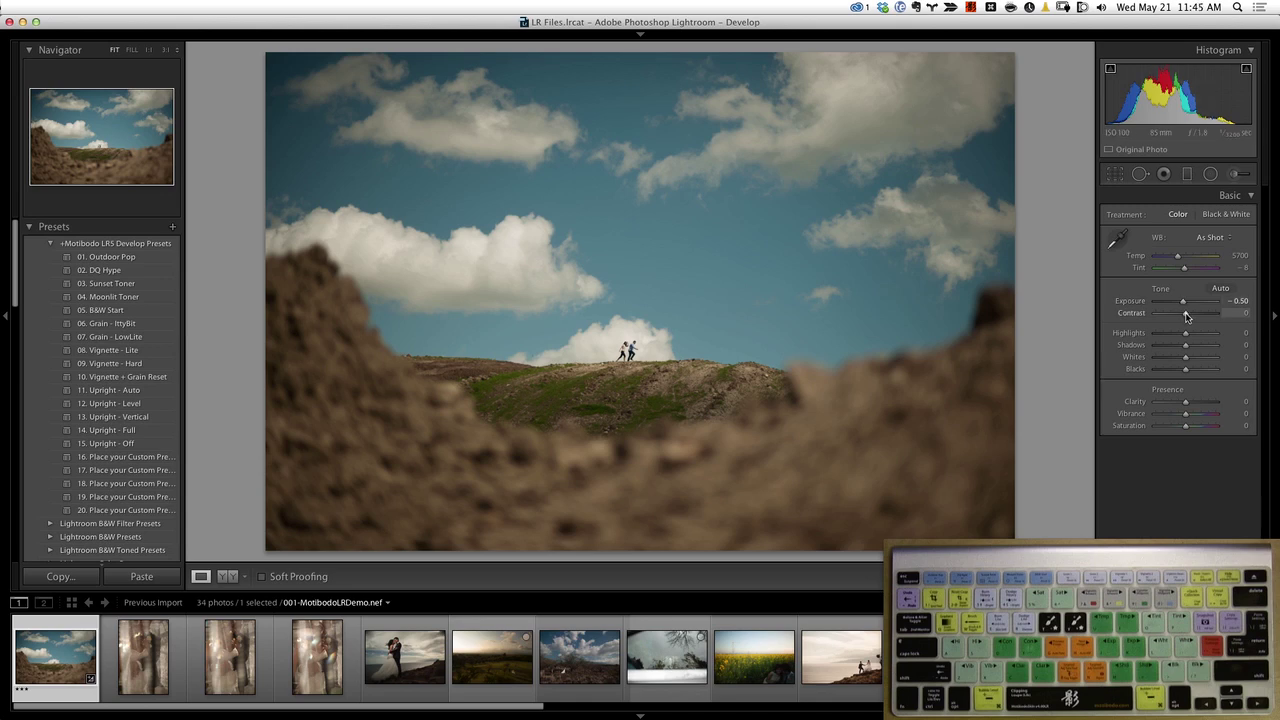
left_click_drag(1187, 317, 1192, 317)
left_click(118, 259)
left_click(116, 271)
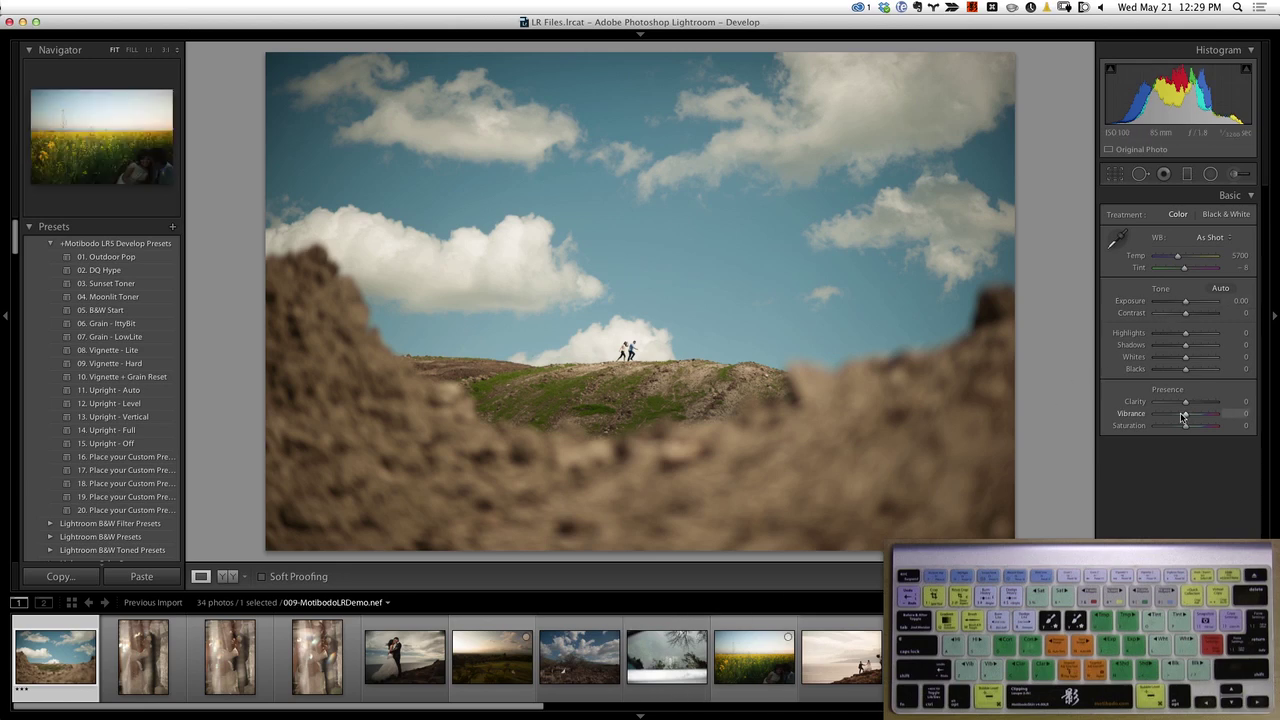
Step: Nudge the hilltop photo's Exposure to -0.10 and back to 0, and step on through the Highlights and Shadows sliders
key("j")
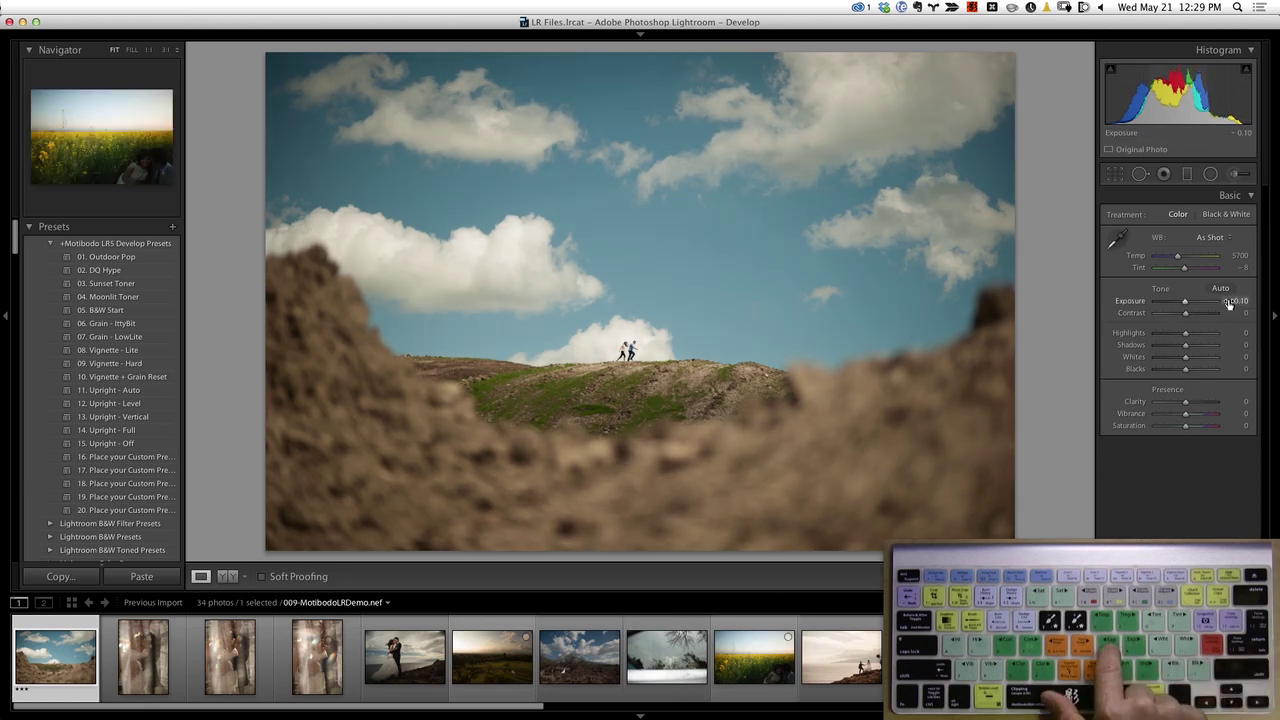
key("equal")
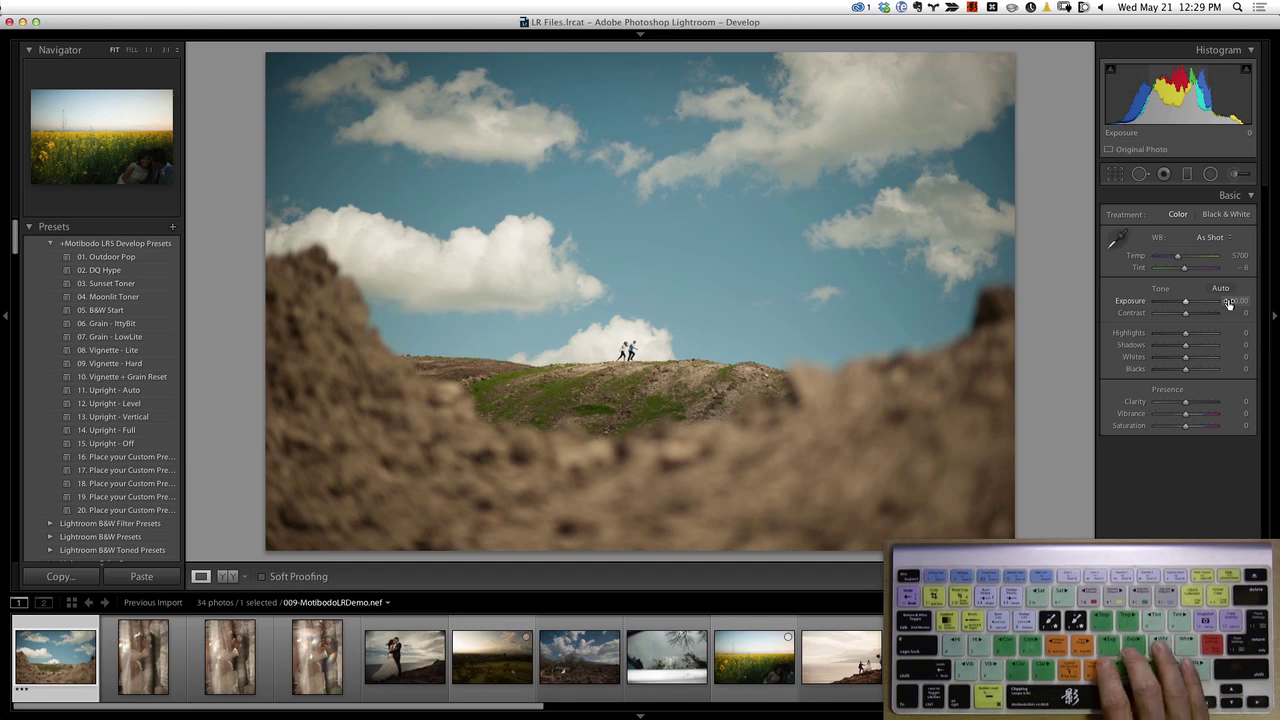
key("l")
key("semicolon")
key("d")
key("f")
key("a")
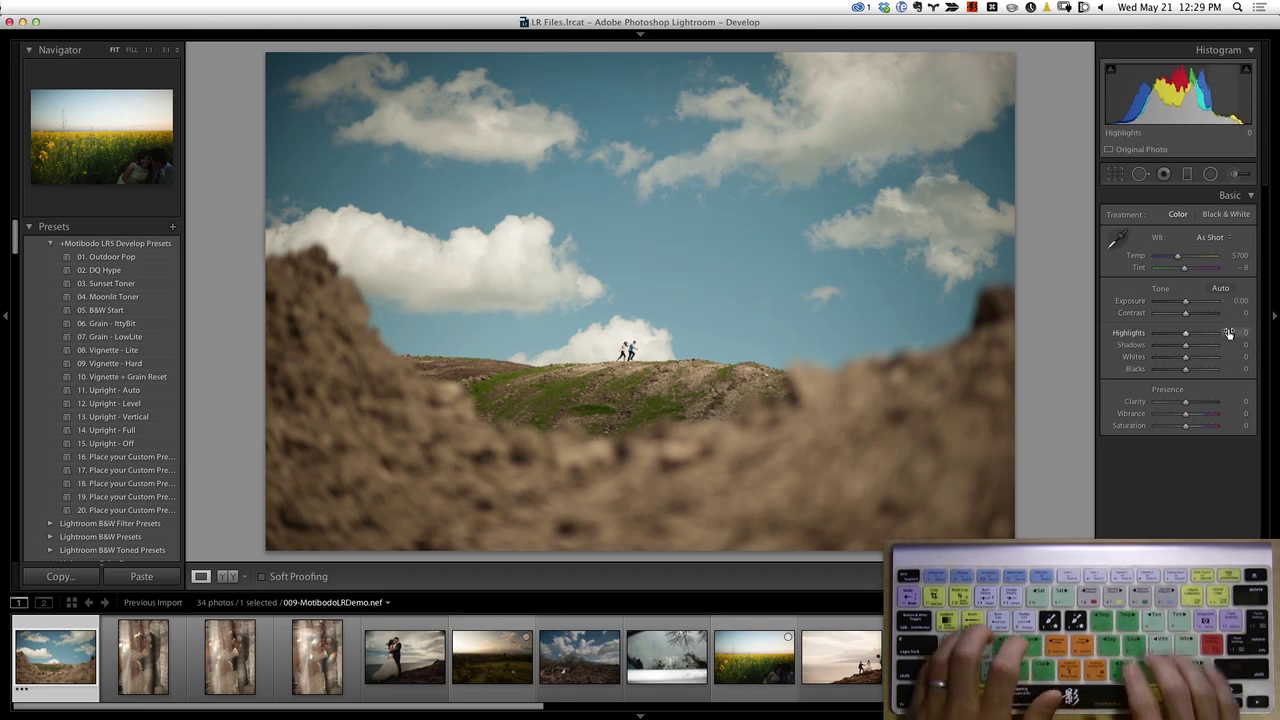
key("period")
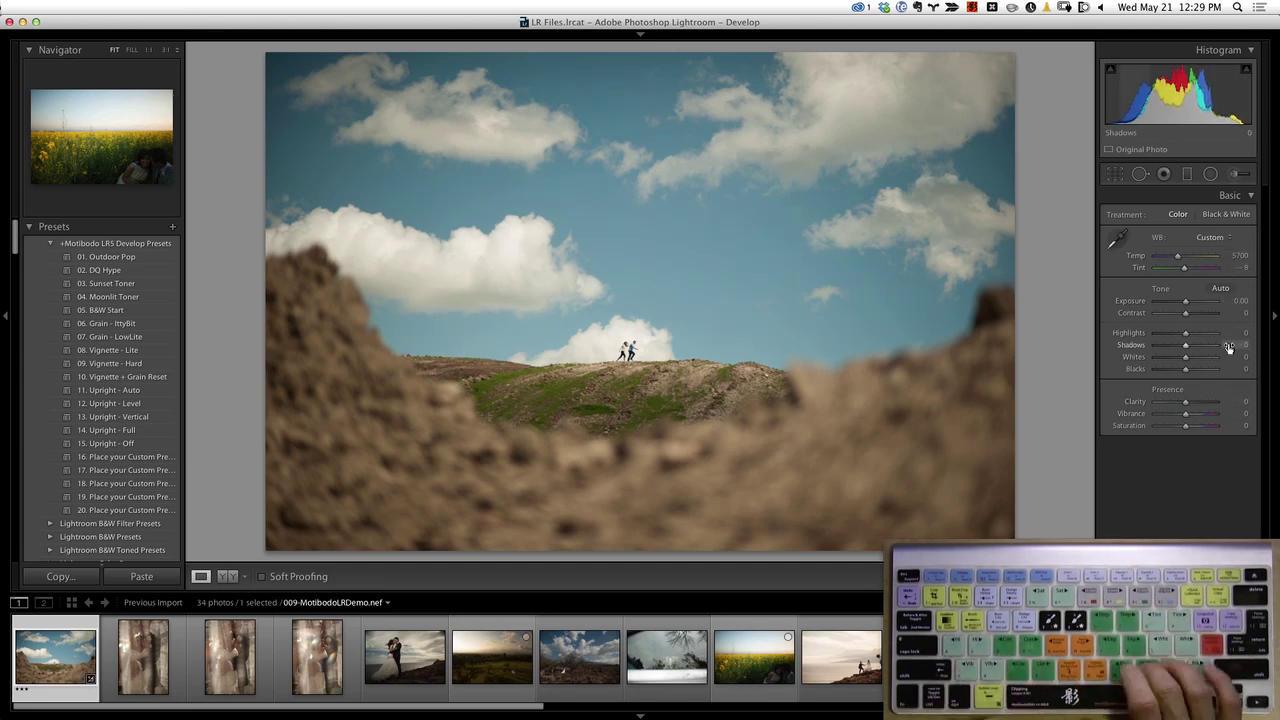
key("slash")
key("5")
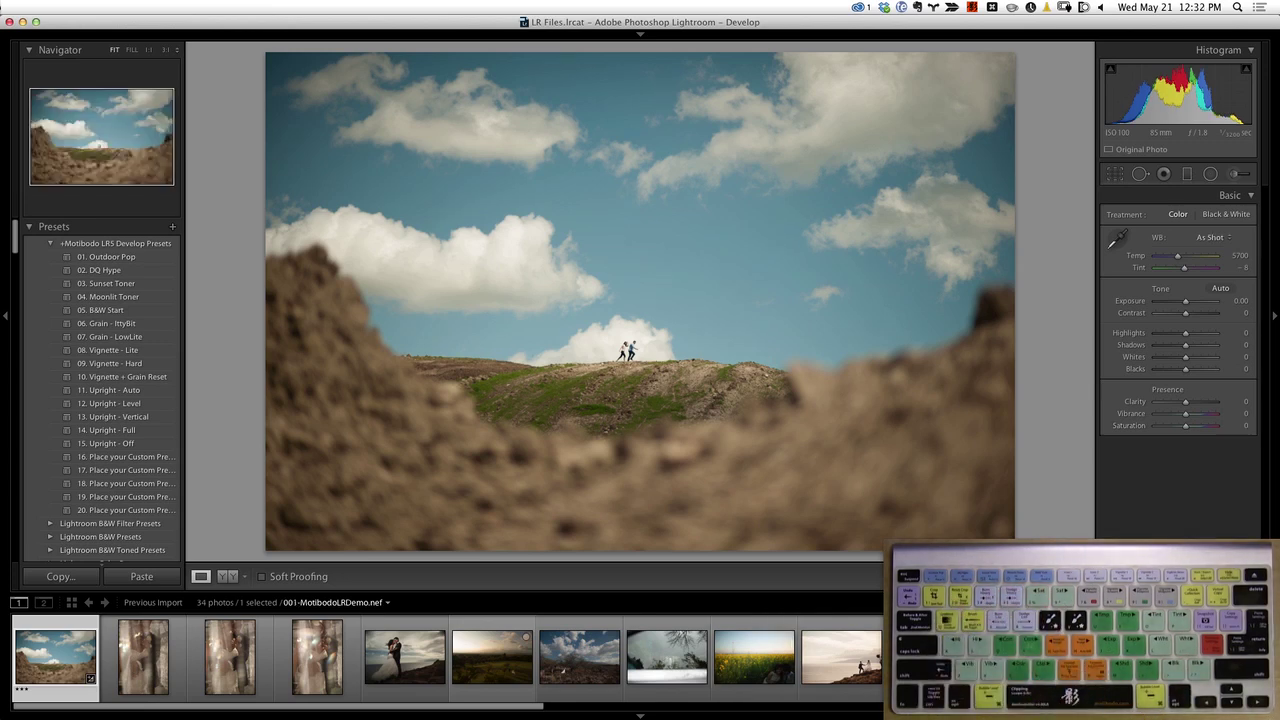
Step: Try brighter and darker Exposure values on the hilltop photo, settling on -0.20
key("k")
key("k")
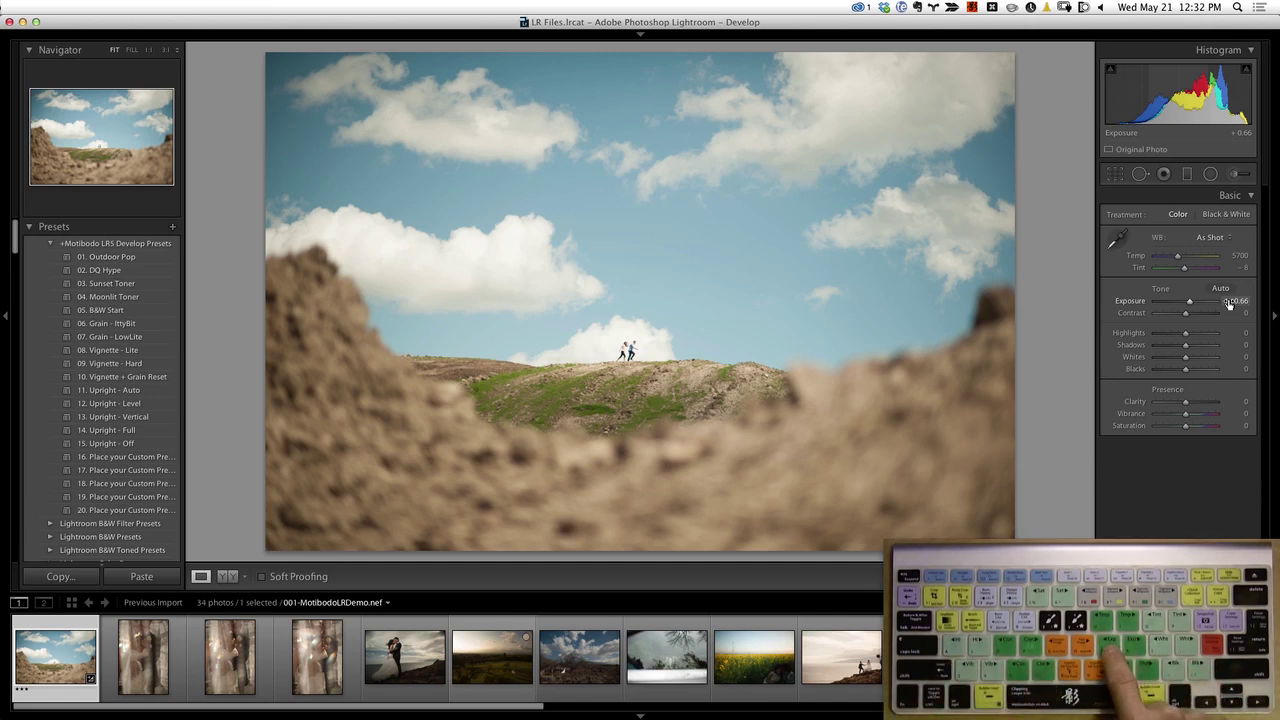
key("j")
key("j")
key("j")
key("j")
key("j")
key("j")
key("j")
key("j")
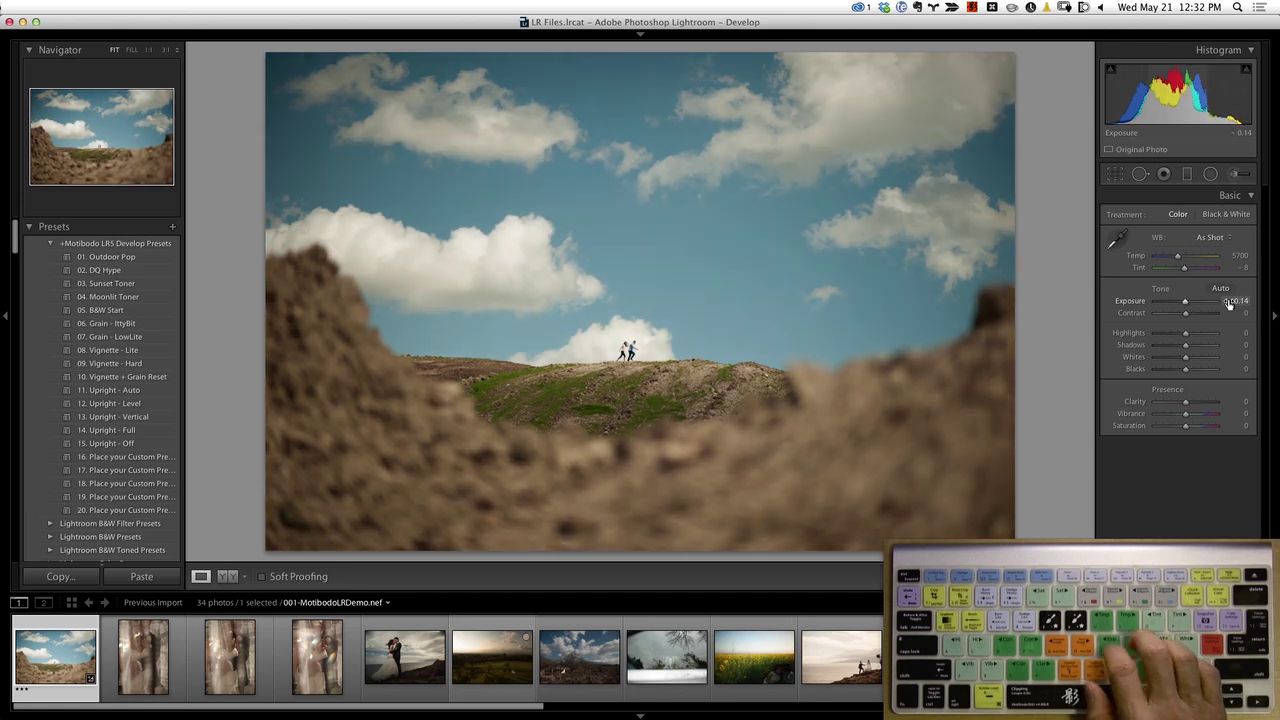
key("plus")
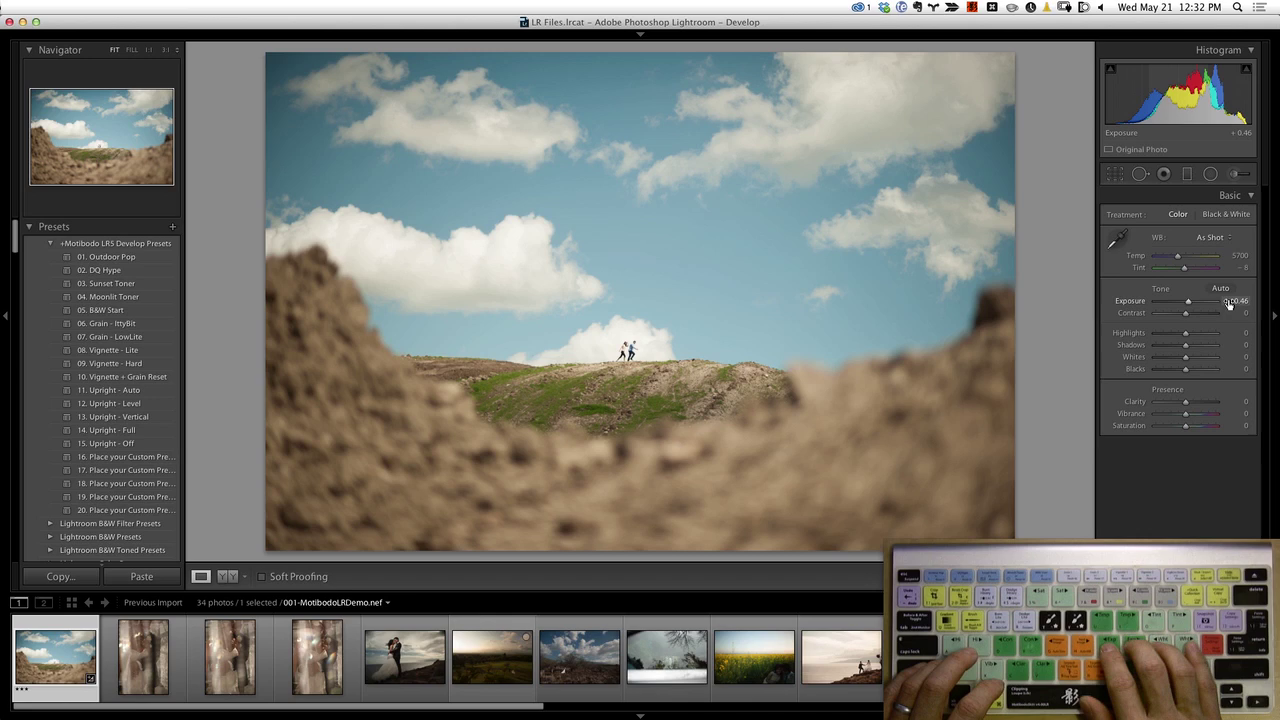
key("j")
key("j")
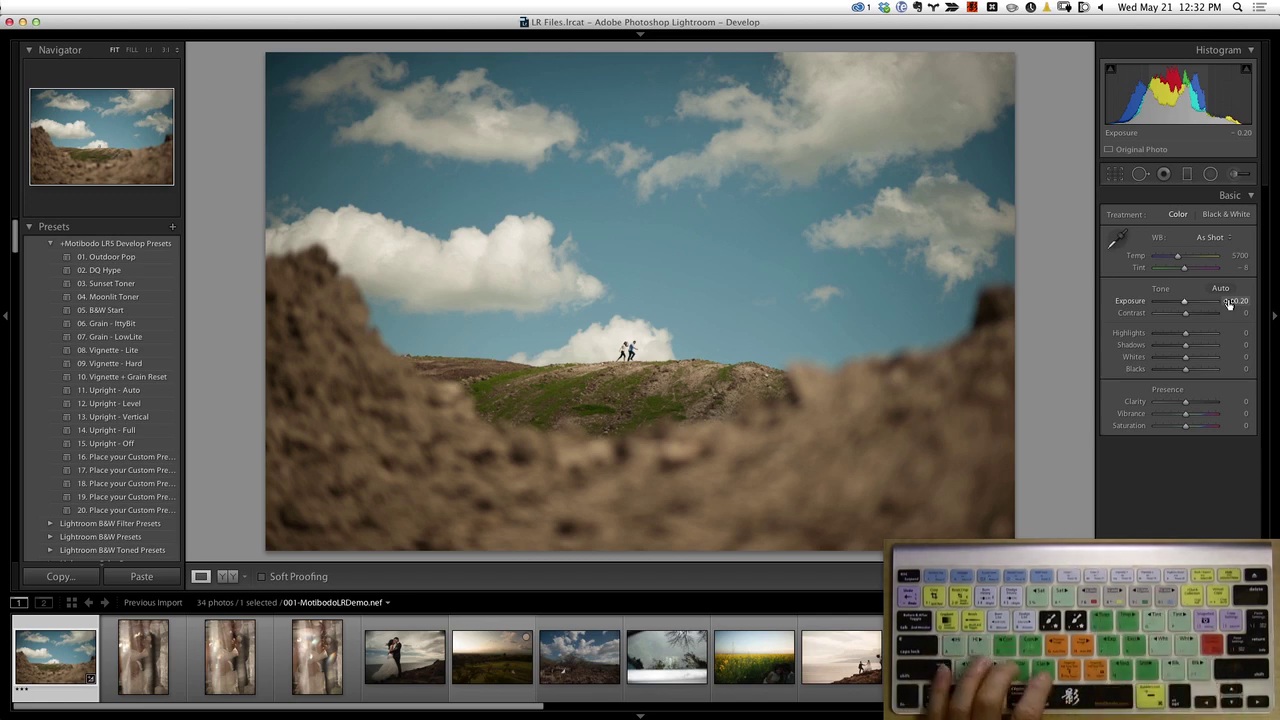
Step: Set the hilltop photo's Contrast to +40 and Clarity to +20
key("shift+f")
key("shift+f")
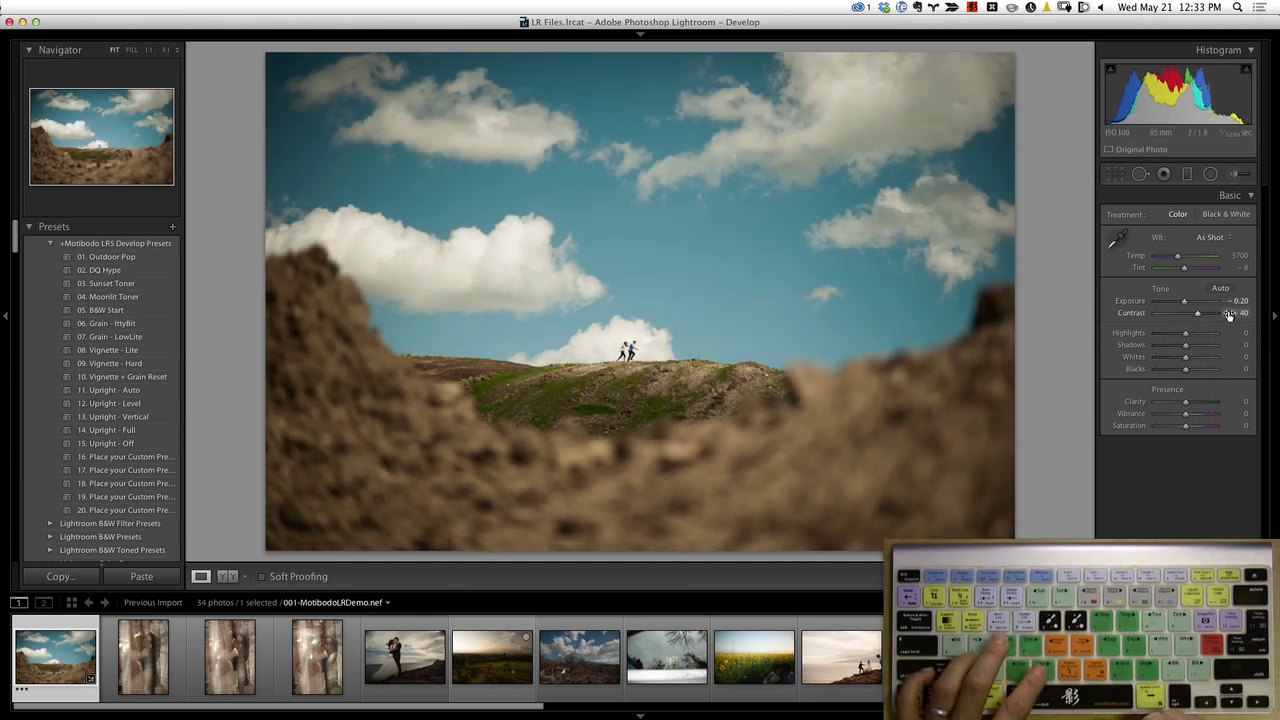
key("shift+Up")
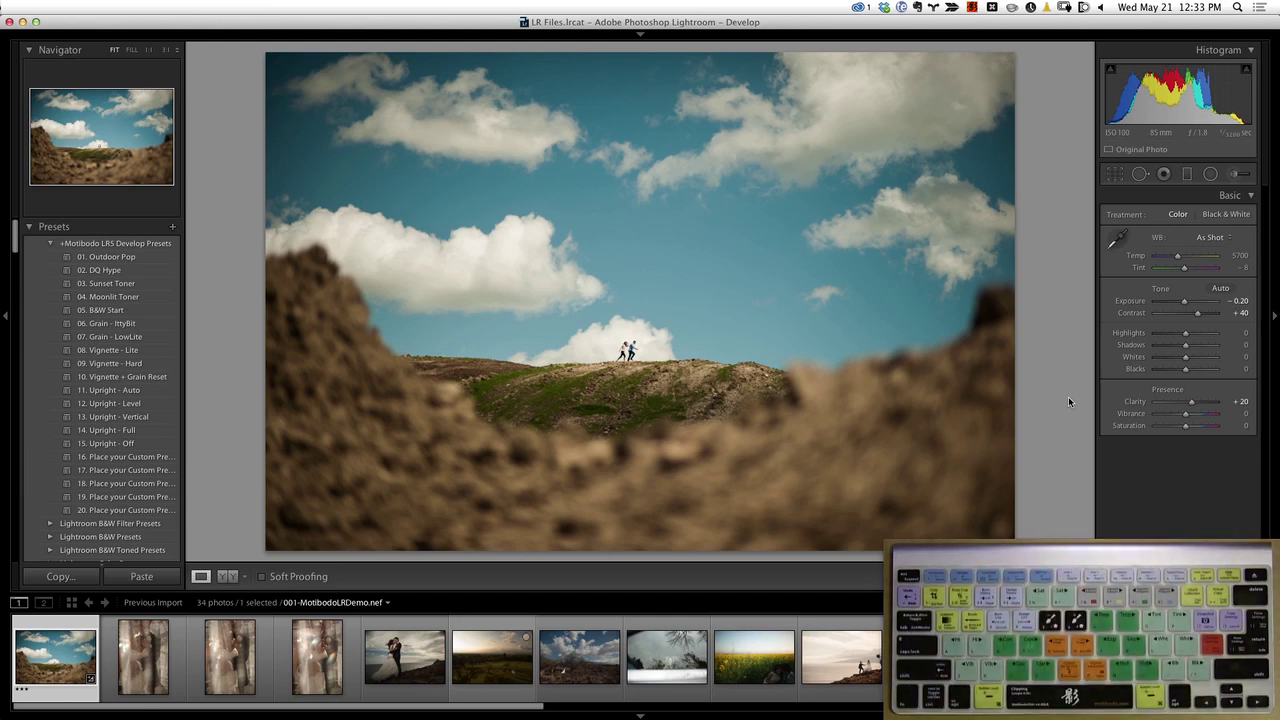
Step: Try the Outdoor Pop and DQ Hype presets on the hilltop photo, settling on the Sunset Toner preset
key("F1")
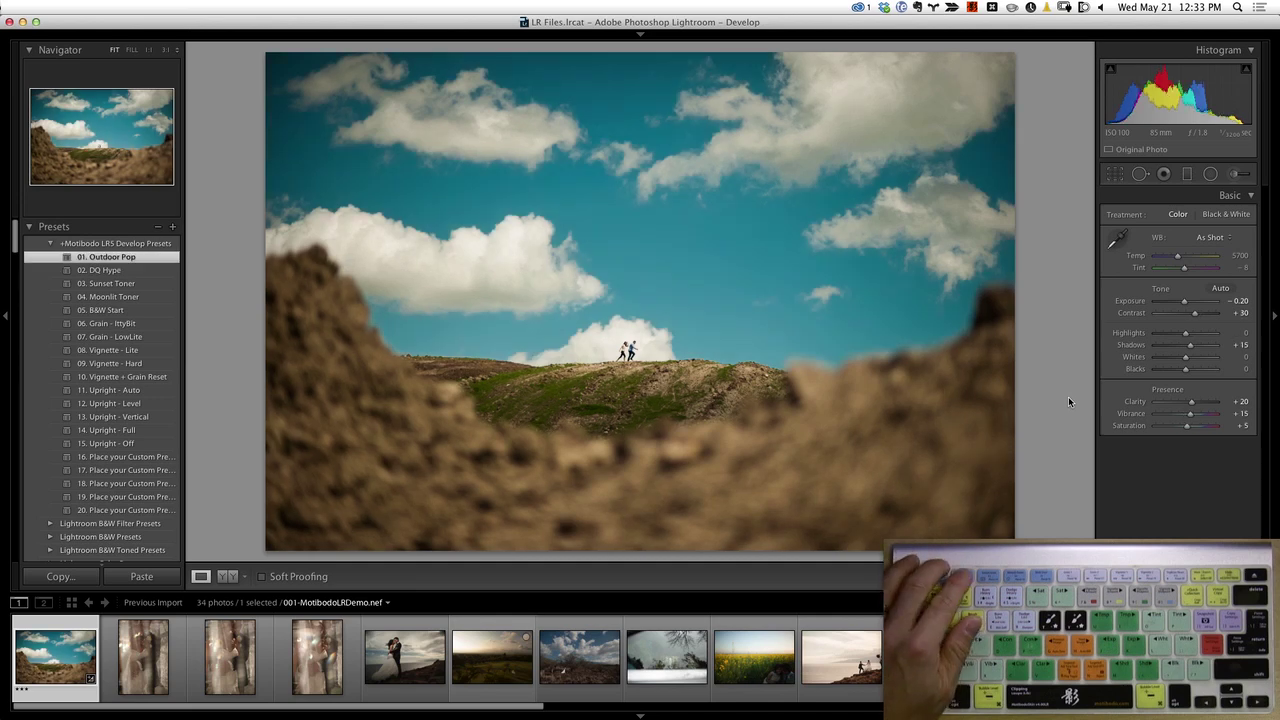
key("F2")
key("F3")
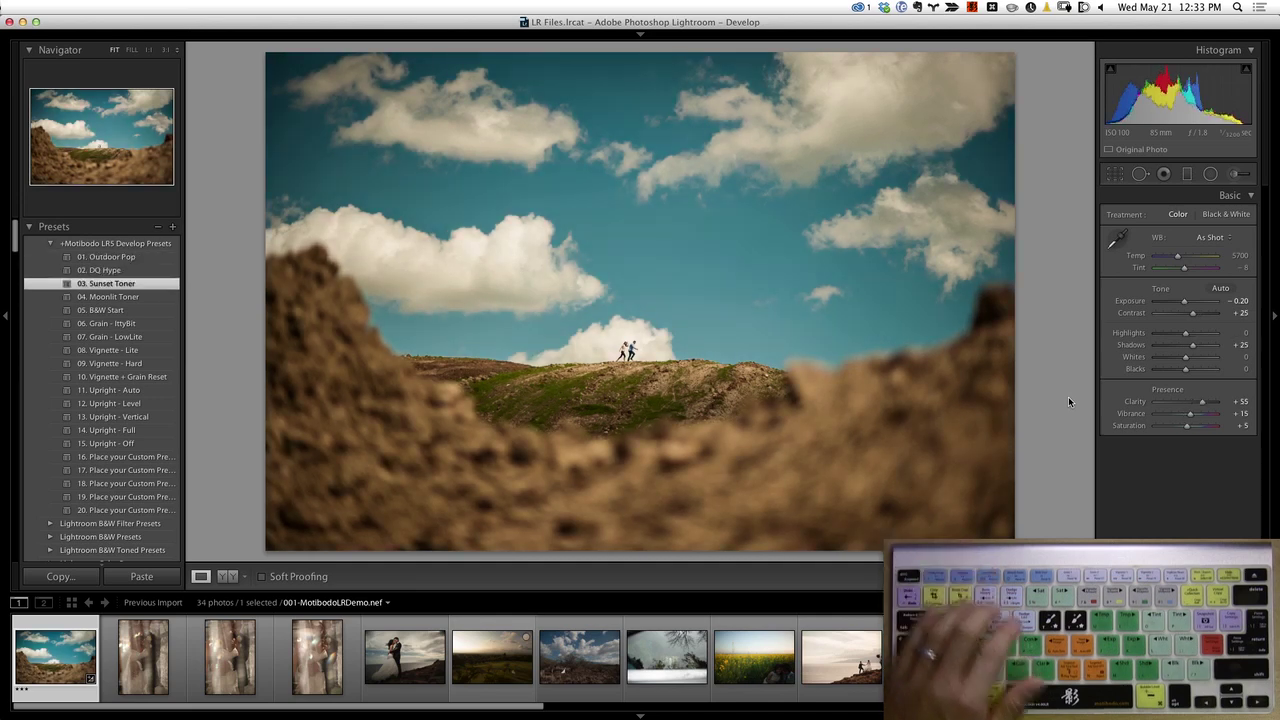
Step: Set the hilltop photo's Exposure to -0.30 and Whites to -20
key("j")
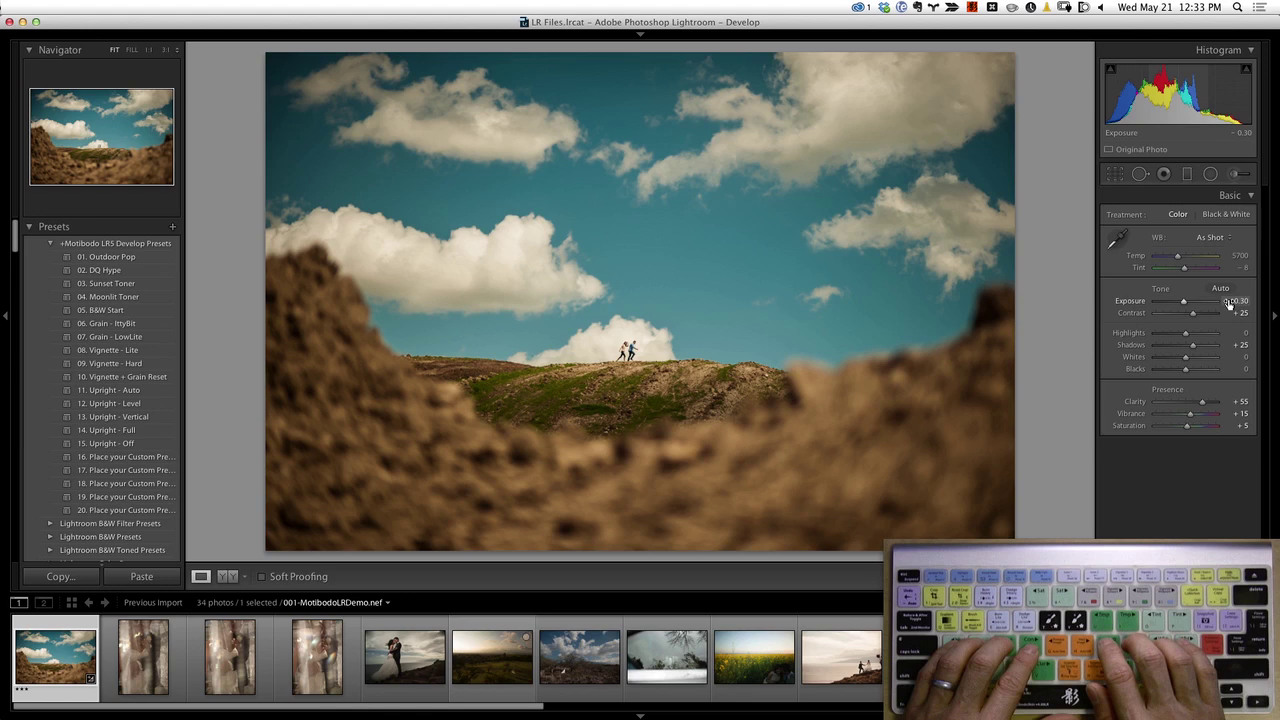
key("minus")
key("minus")
key("minus")
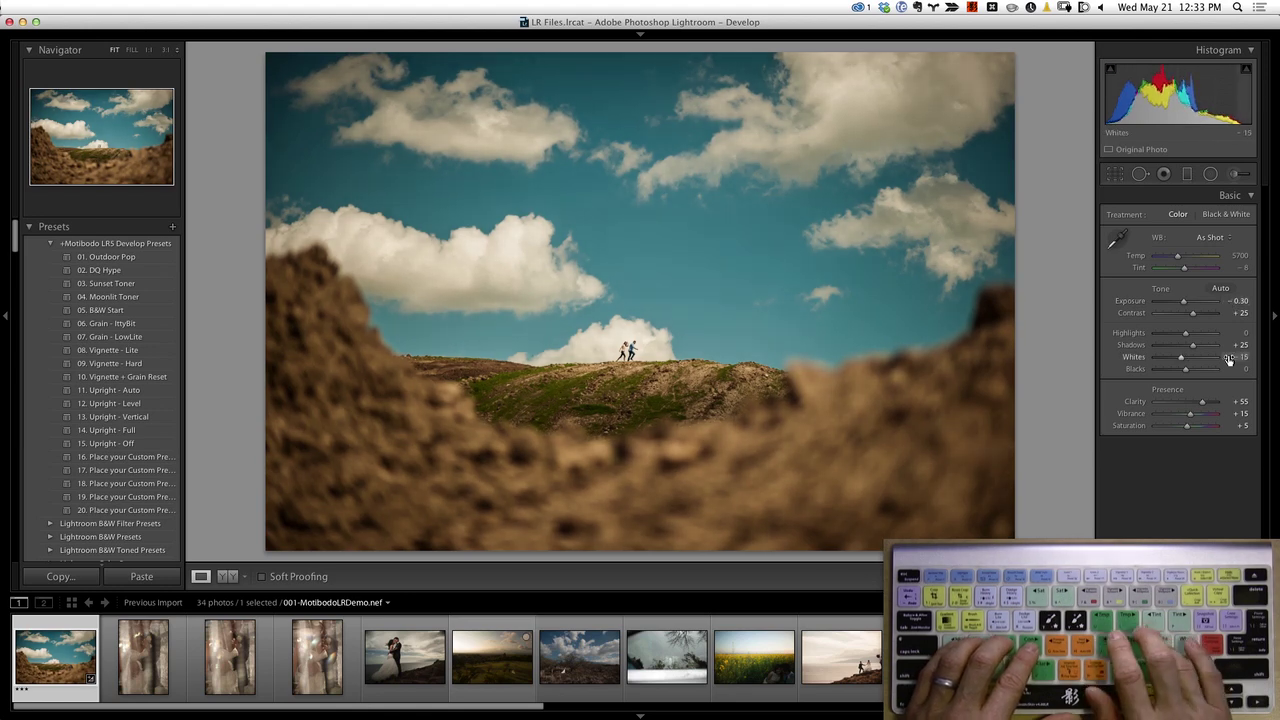
key("minus")
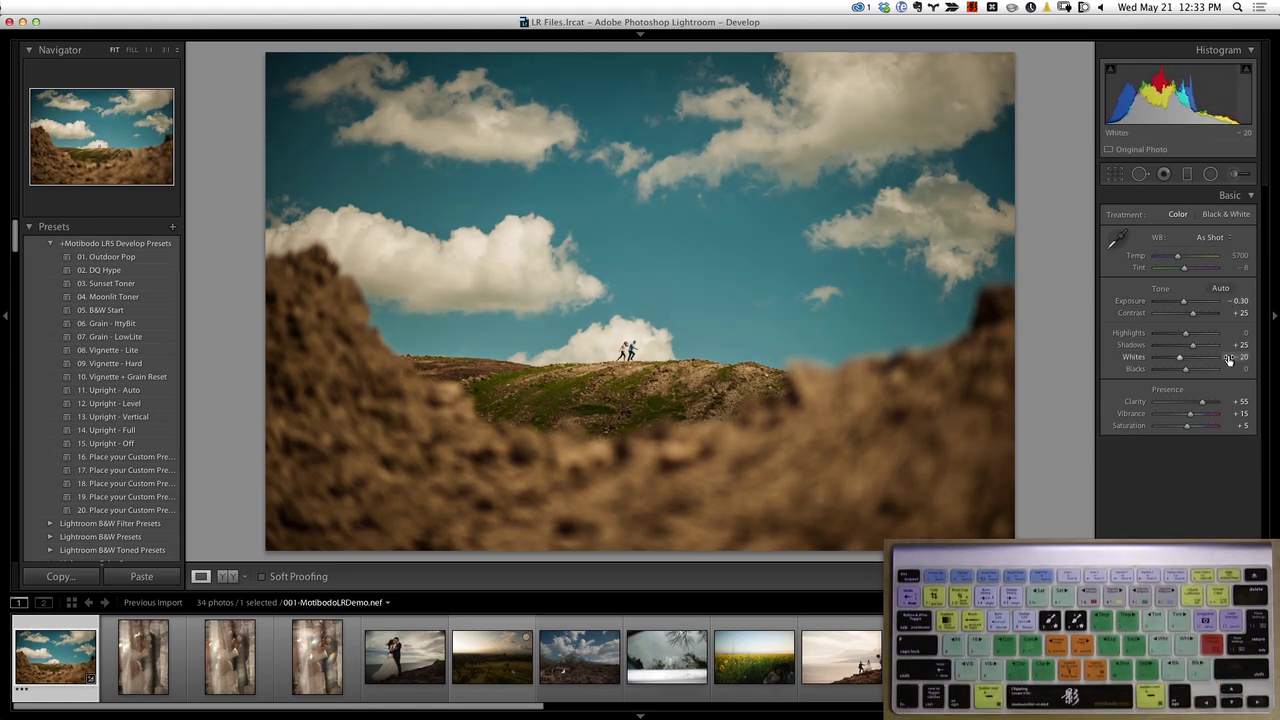
Step: Reset all develop settings of the hilltop photo and undo the reset
key("super+shift+r")
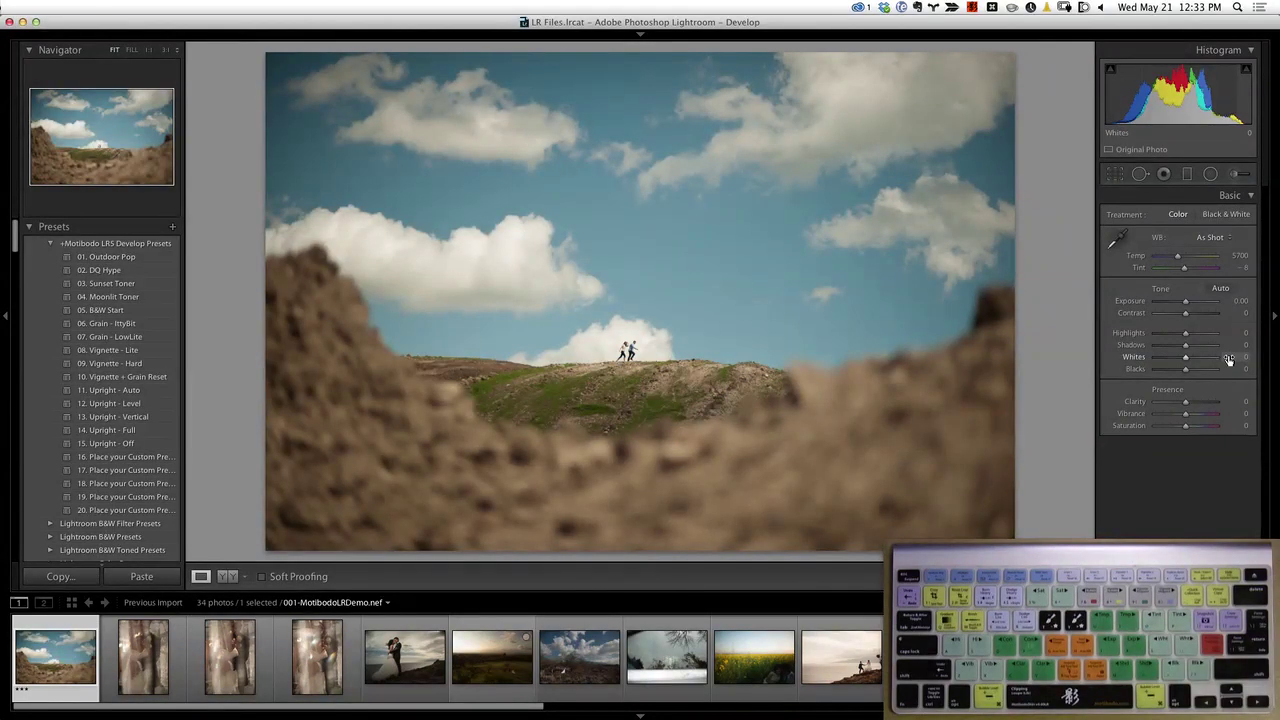
key("super+z")
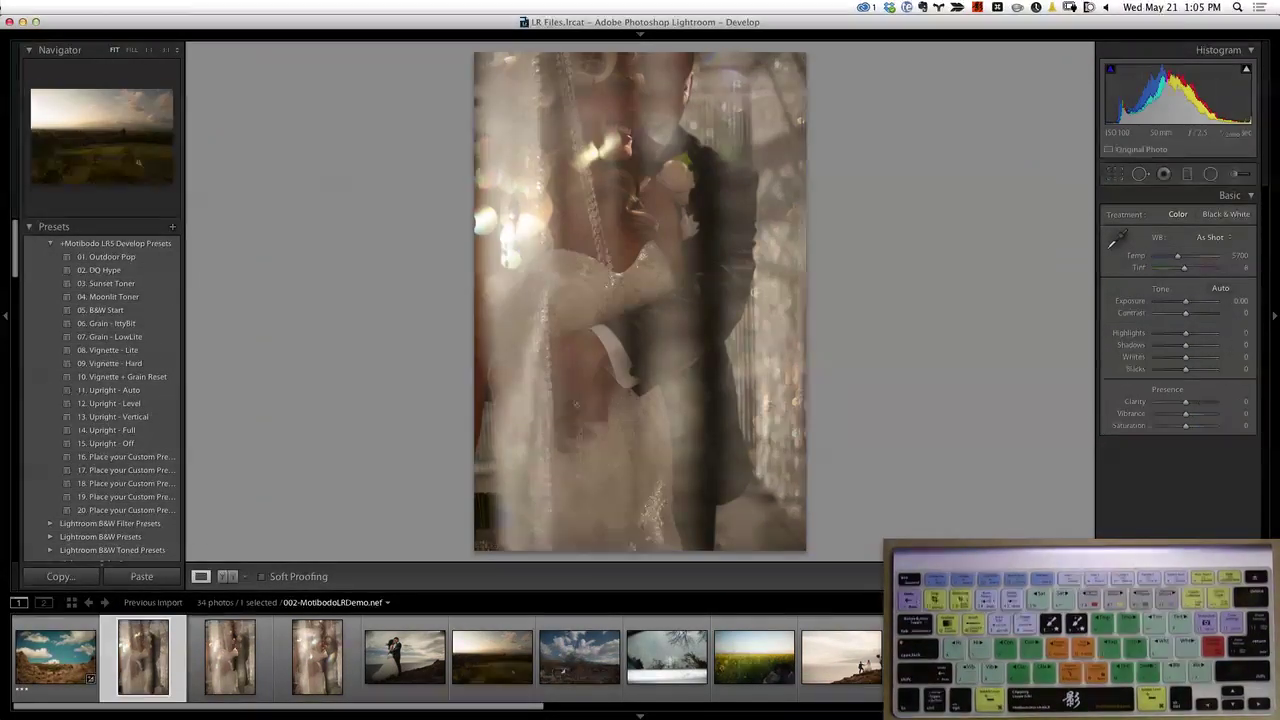
Step: Set Contrast to +40 and Clarity to +40 on the wedding portrait
key("plus")
key("plus")
key("plus")
key("plus")
key("plus")
key("plus")
key("plus")
key("plus")
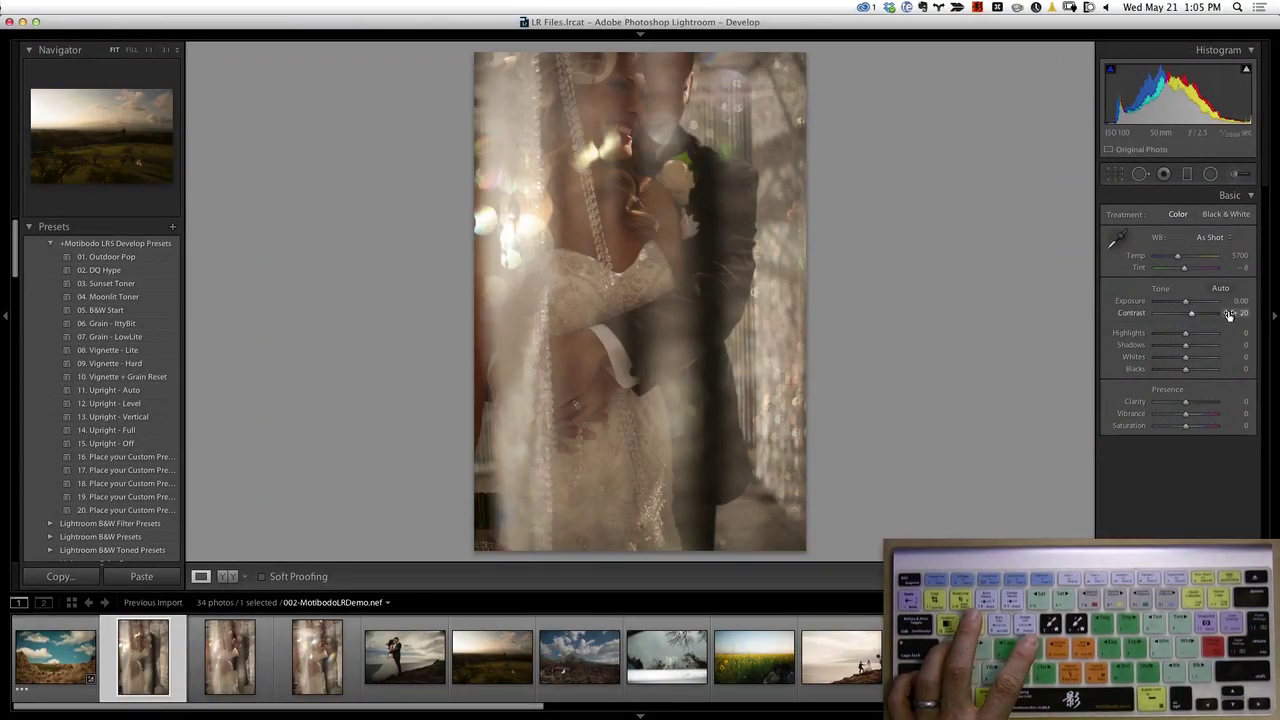
key("shift+equal")
key("shift+equal")
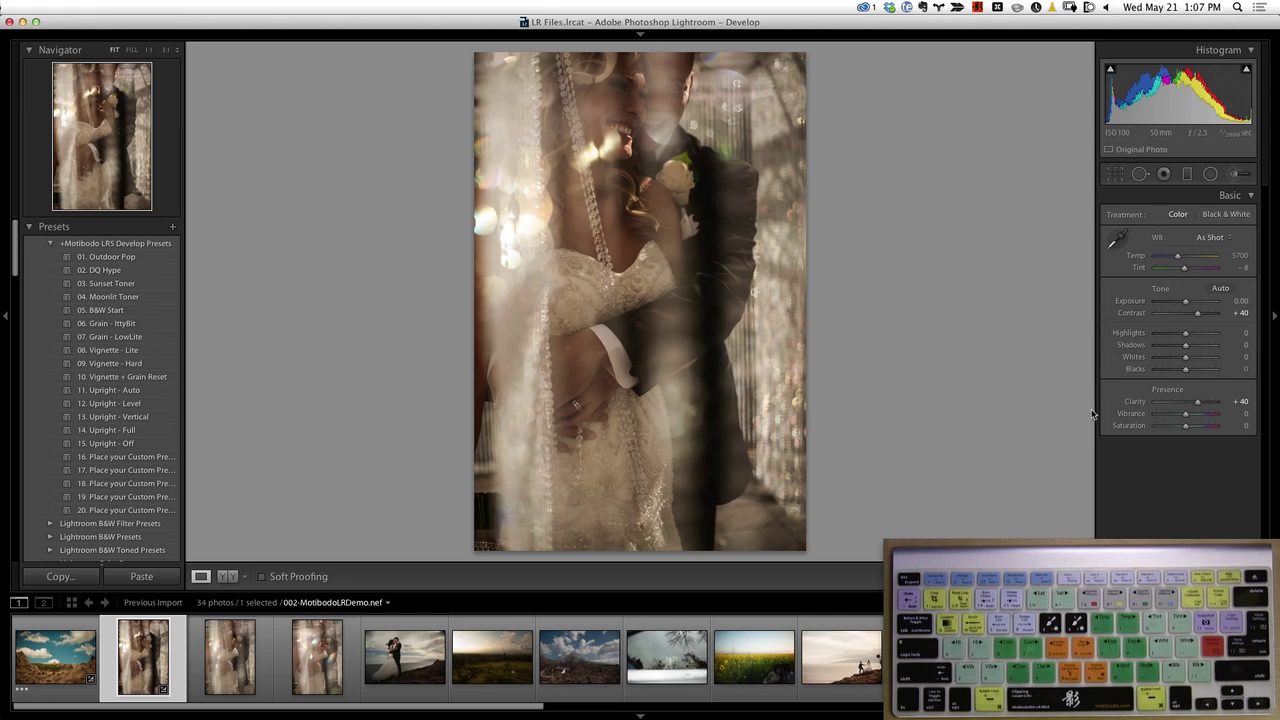
Step: Draw a radial filter outward from the bride's face across the couple, with the 4 Dodge 2 effect, Feather 100 and an inverted mask
key("shift+m")
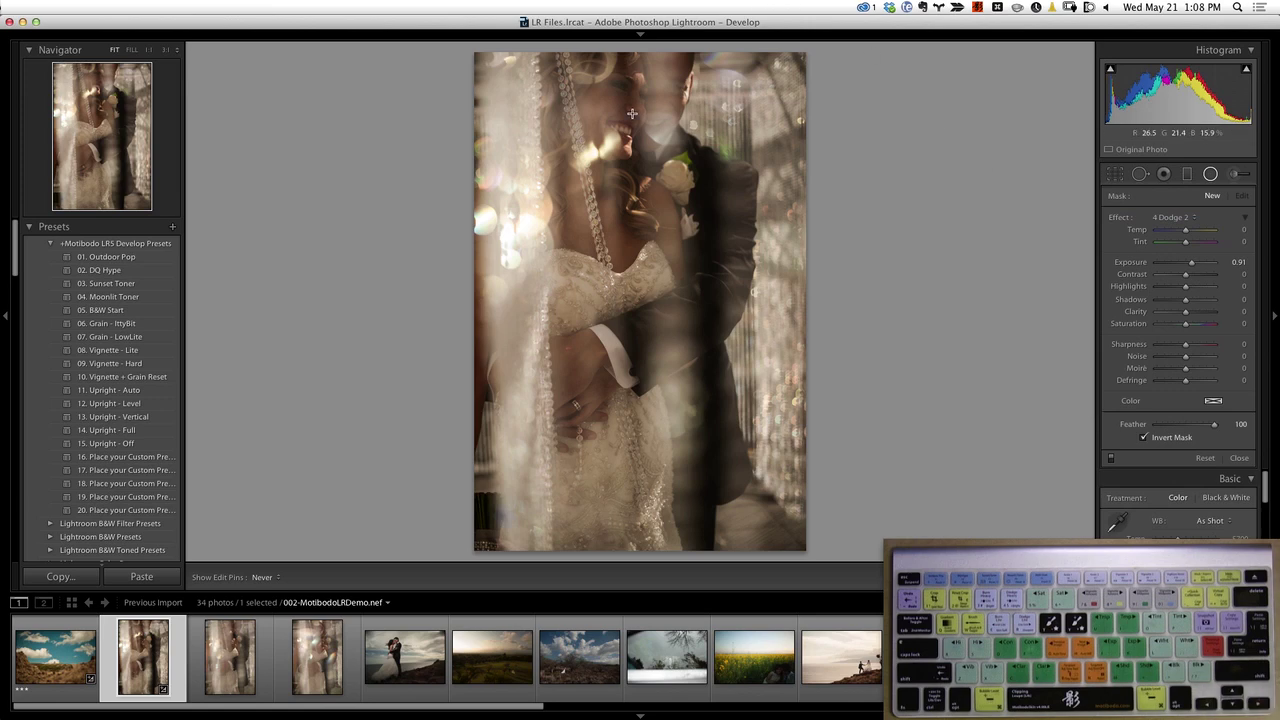
left_click_drag(632, 113, 764, 354)
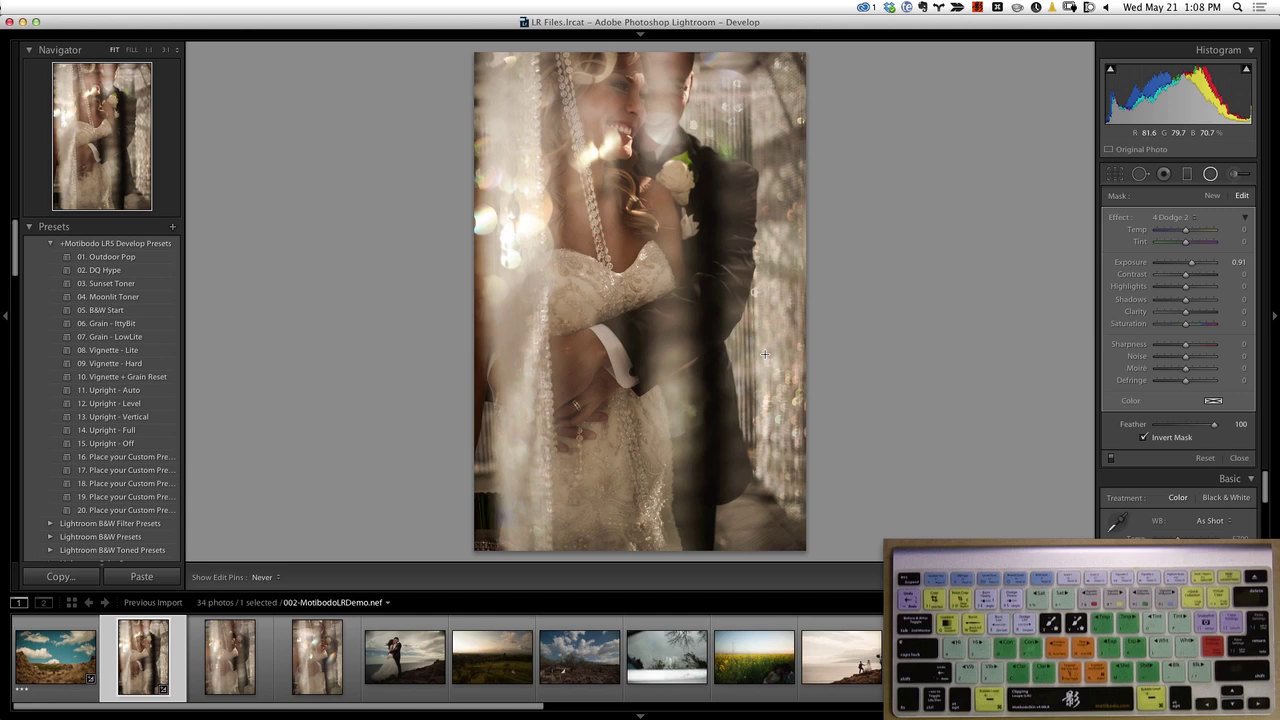
Step: Fine-tune the radial filter's Exposure up and down, settling on 1.15
key("Up")
key("Up")
key("Up")
key("Up")
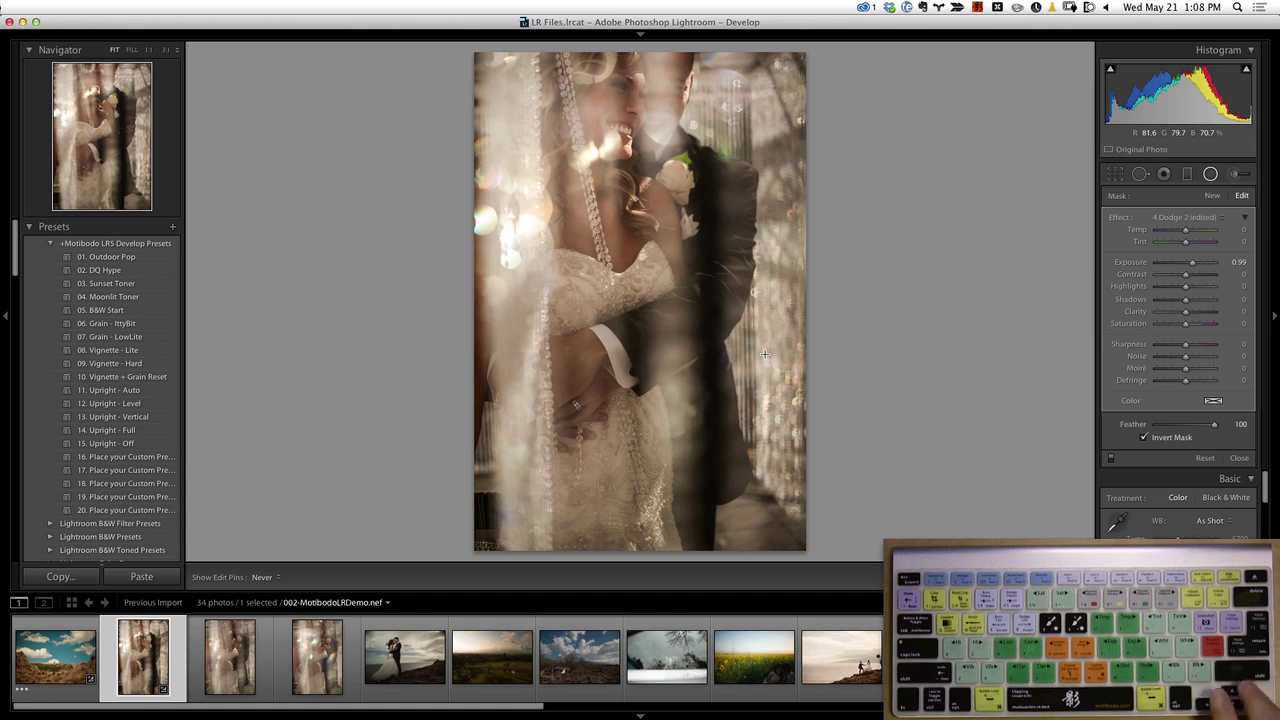
key("Down")
key("Down")
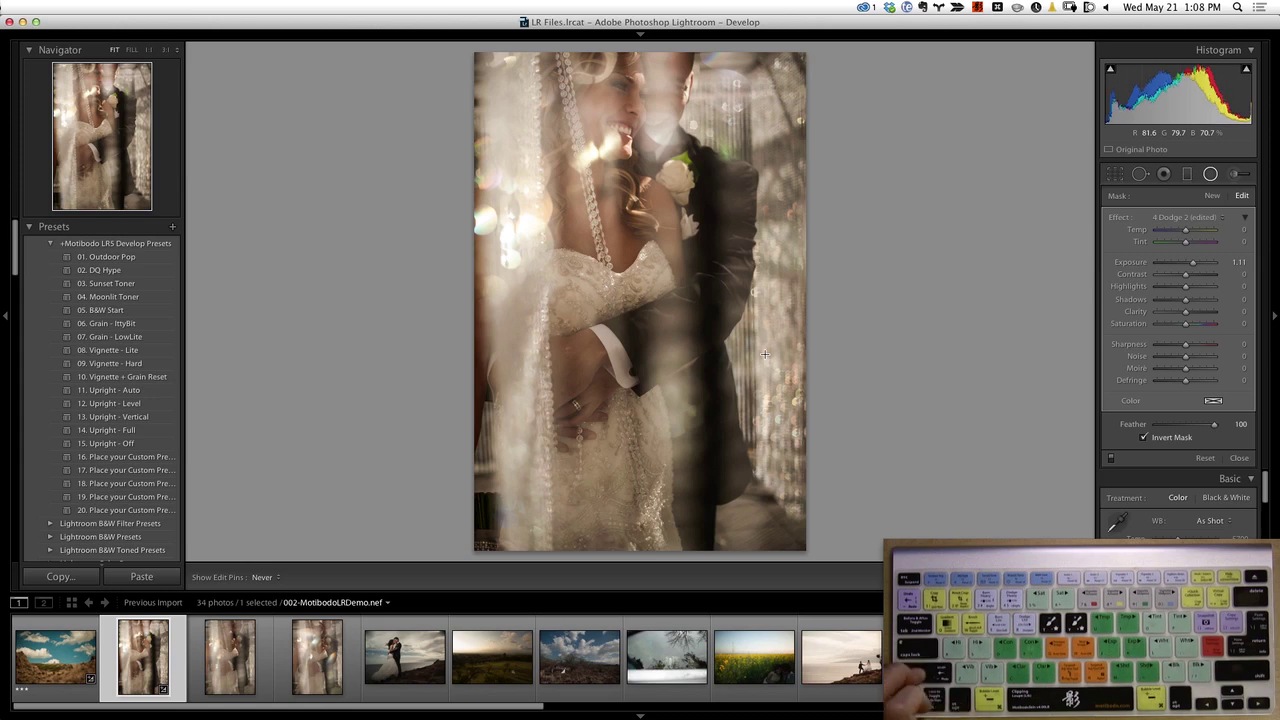
key("Up")
key("Up")
key("Up")
key("Up")
key("Up")
key("Down")
key("Down")
key("Down")
key("Down")
key("Down")
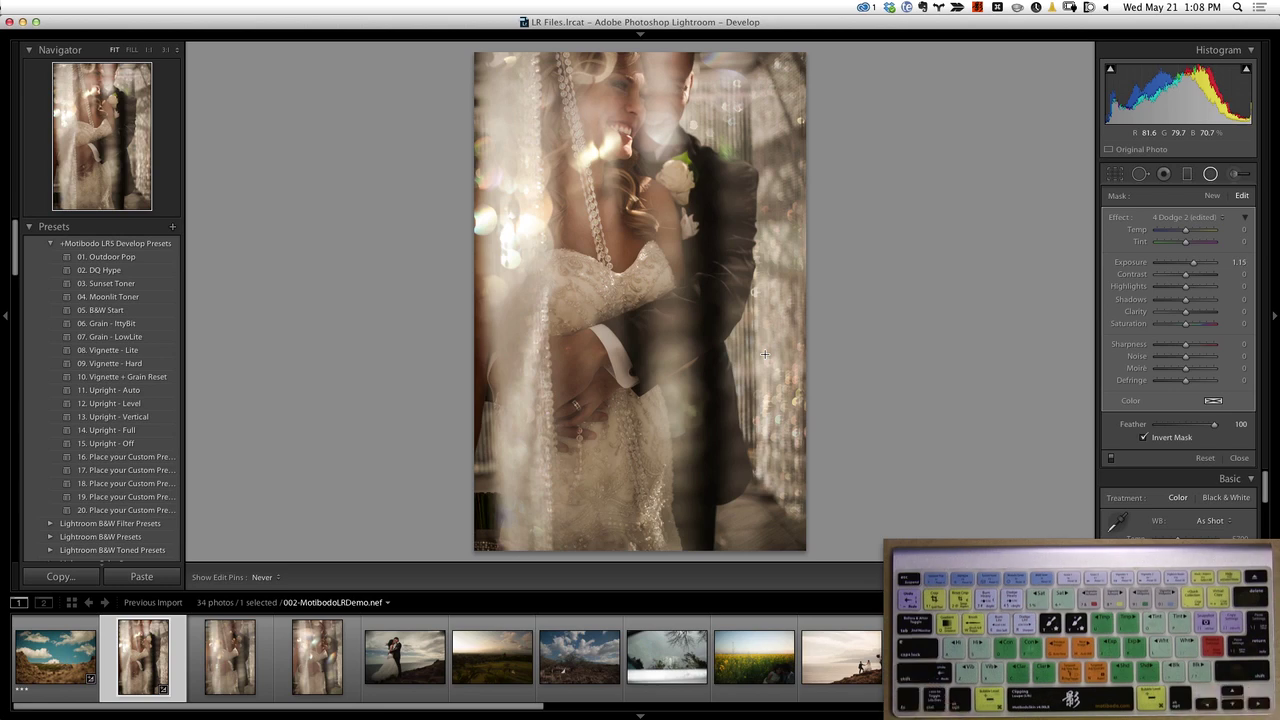
Step: Apply the Sunset Toner preset to the wedding portrait and set its Clarity to +50
key("F3")
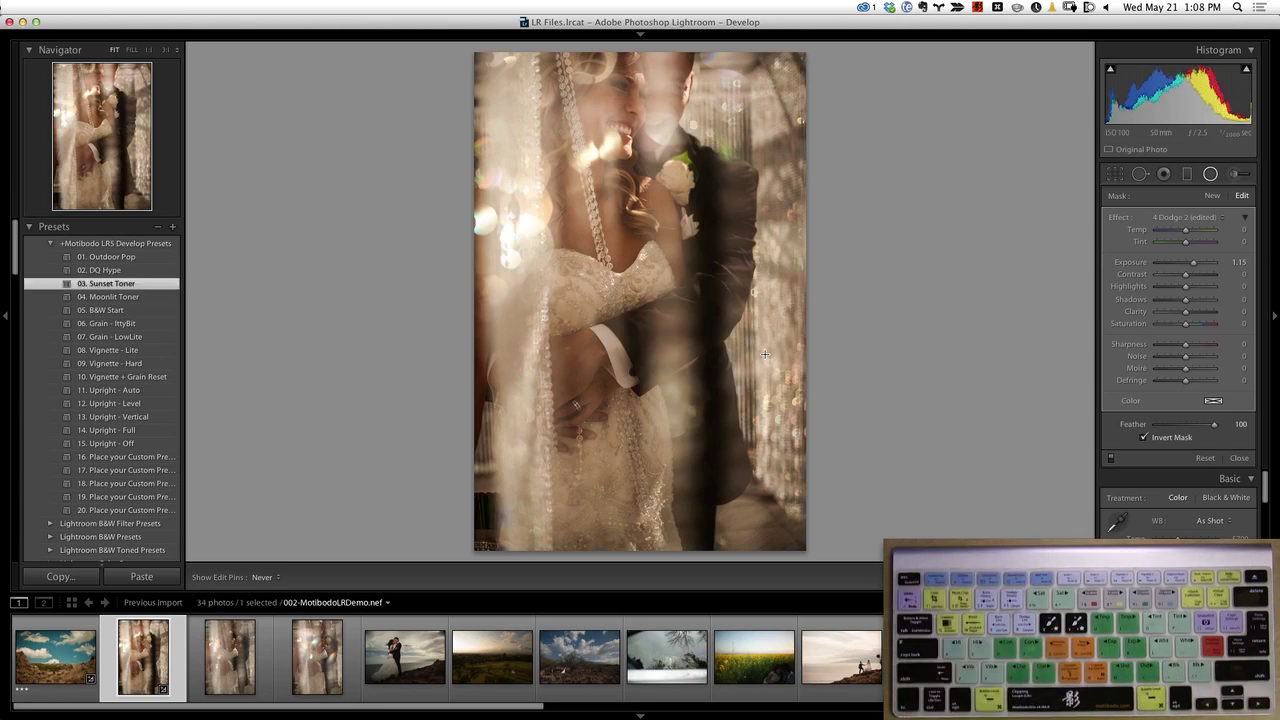
key("d")
key("shift+m")
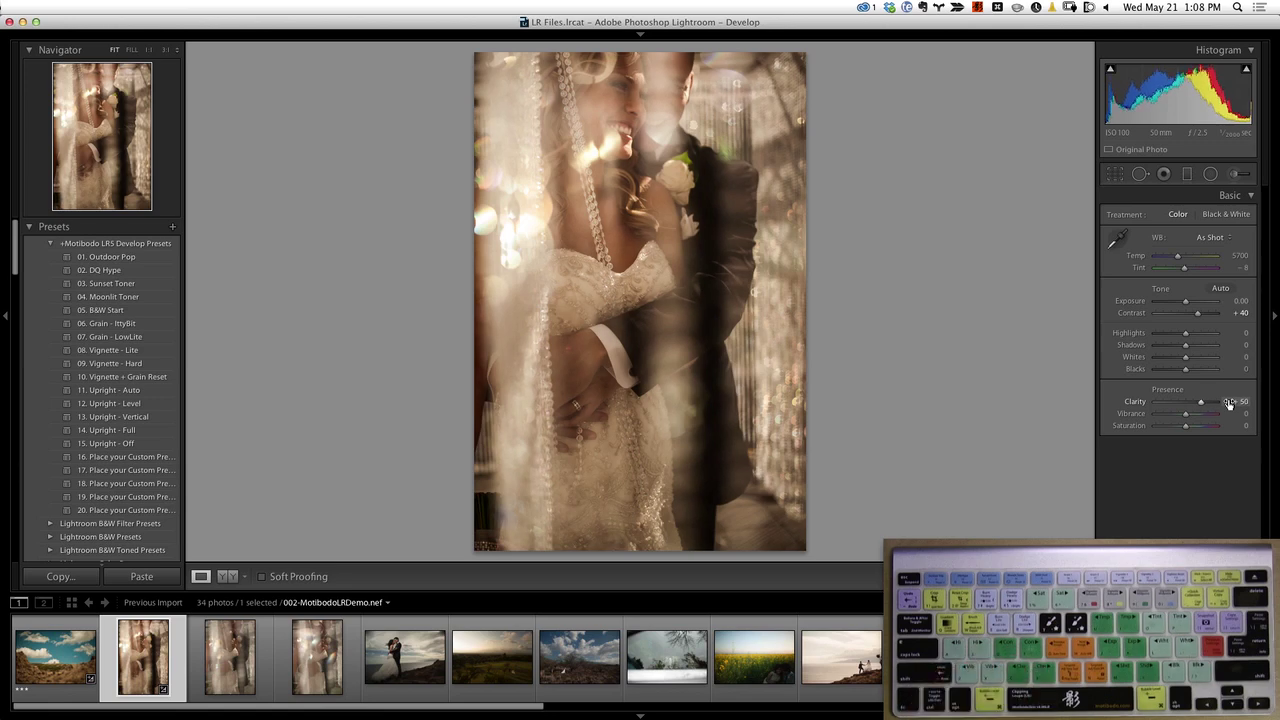
Step: Reset the wedding portrait's develop settings and undo that reset
key("super+shift+r")
key("super+z")
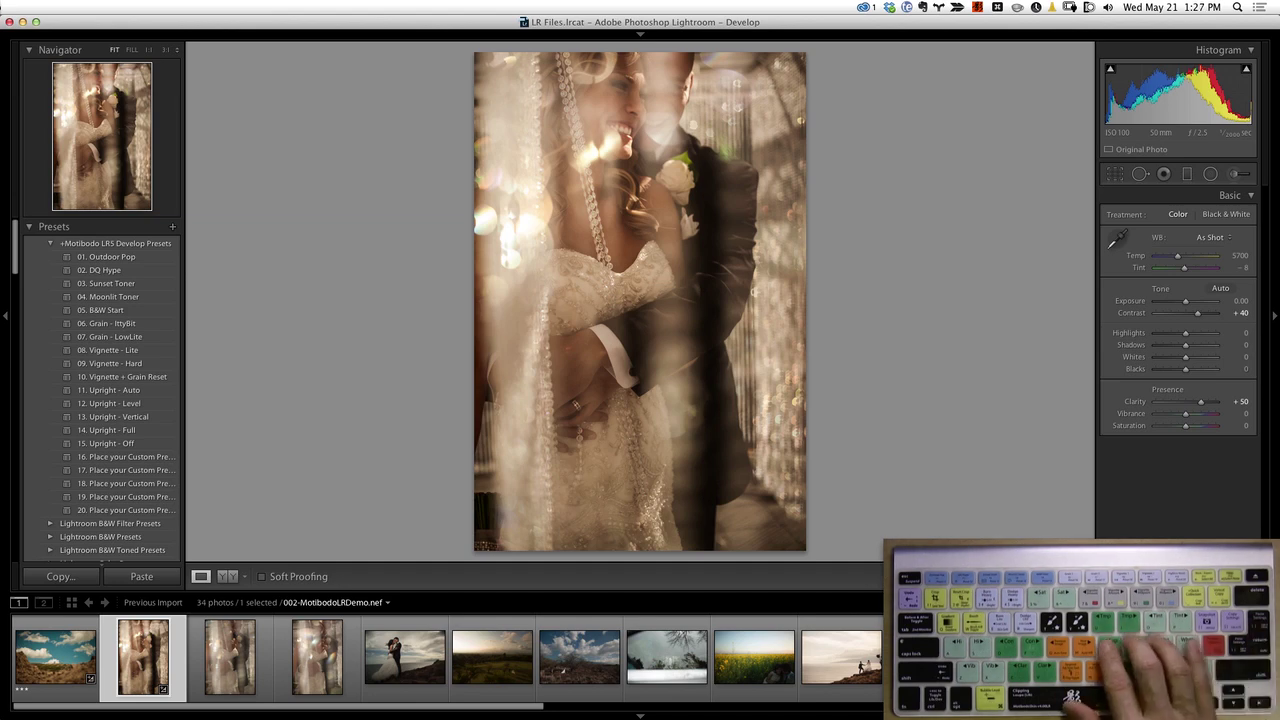
Step: Apply the toned portrait's settings, with Contrast +40 and Clarity +50, to the next two wedding portraits, 003-MotibodoLRDemo.nef and 004-MotibodoLRDemo.nef
key("Right")
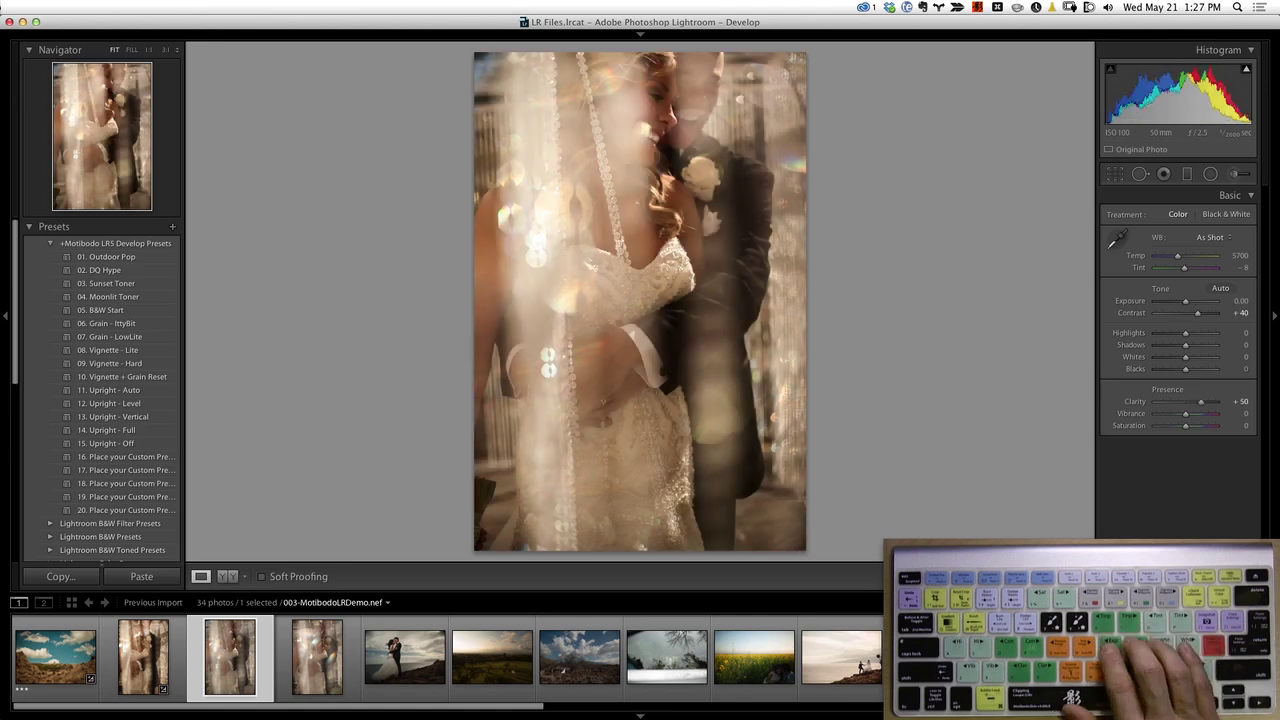
key("Right")
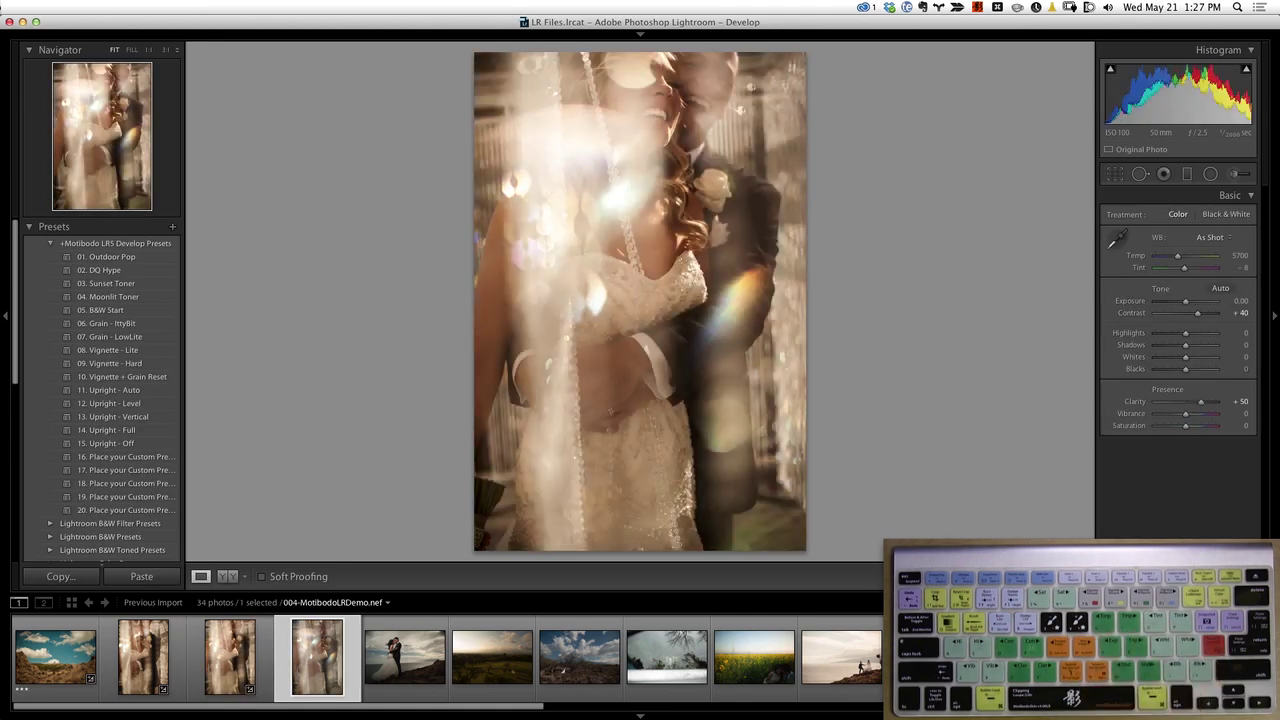
Step: Review the three matching toned wedding portraits in sequence and compare 004-MotibodoLRDemo.nef before and after its edits
key("Left")
key("Left")
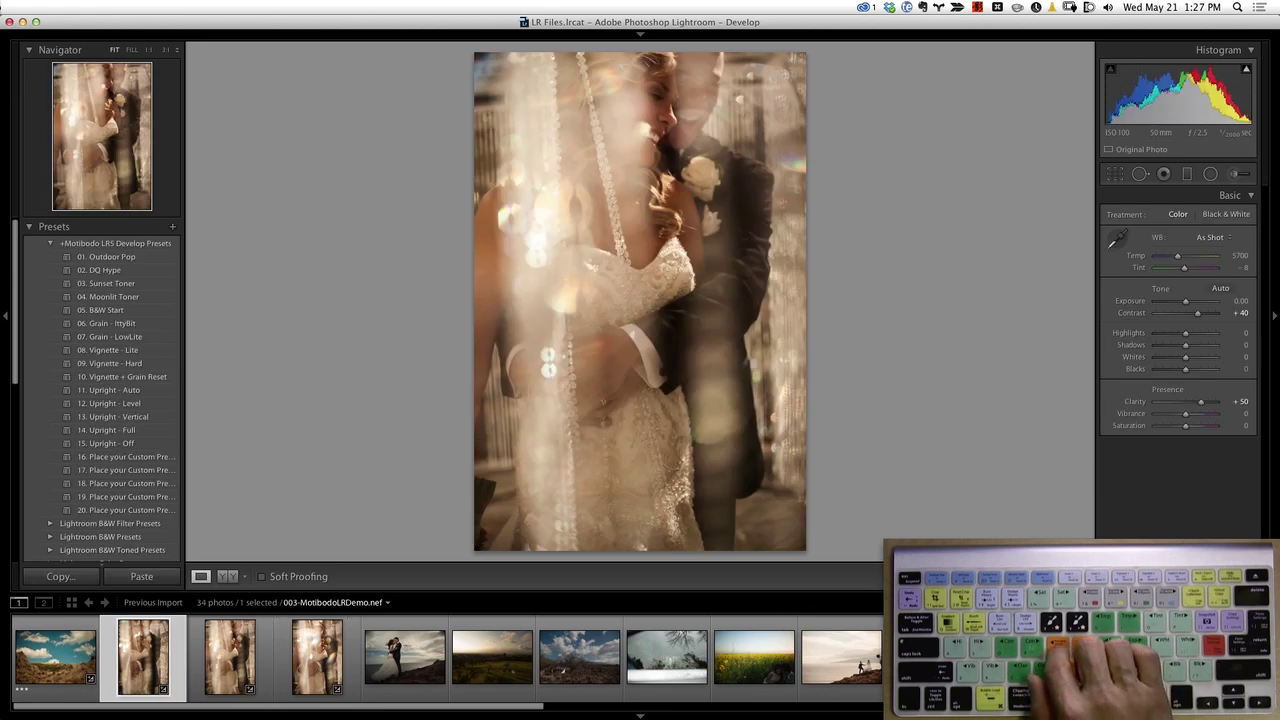
key("Right")
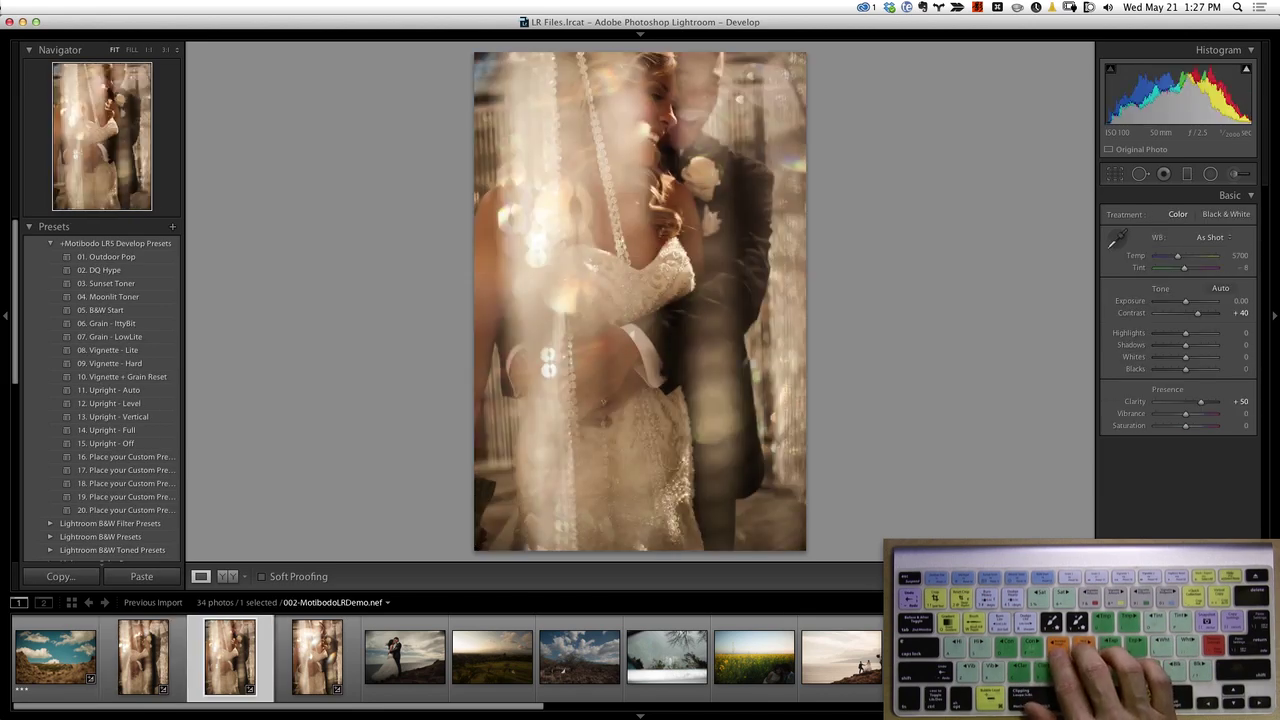
key("Right")
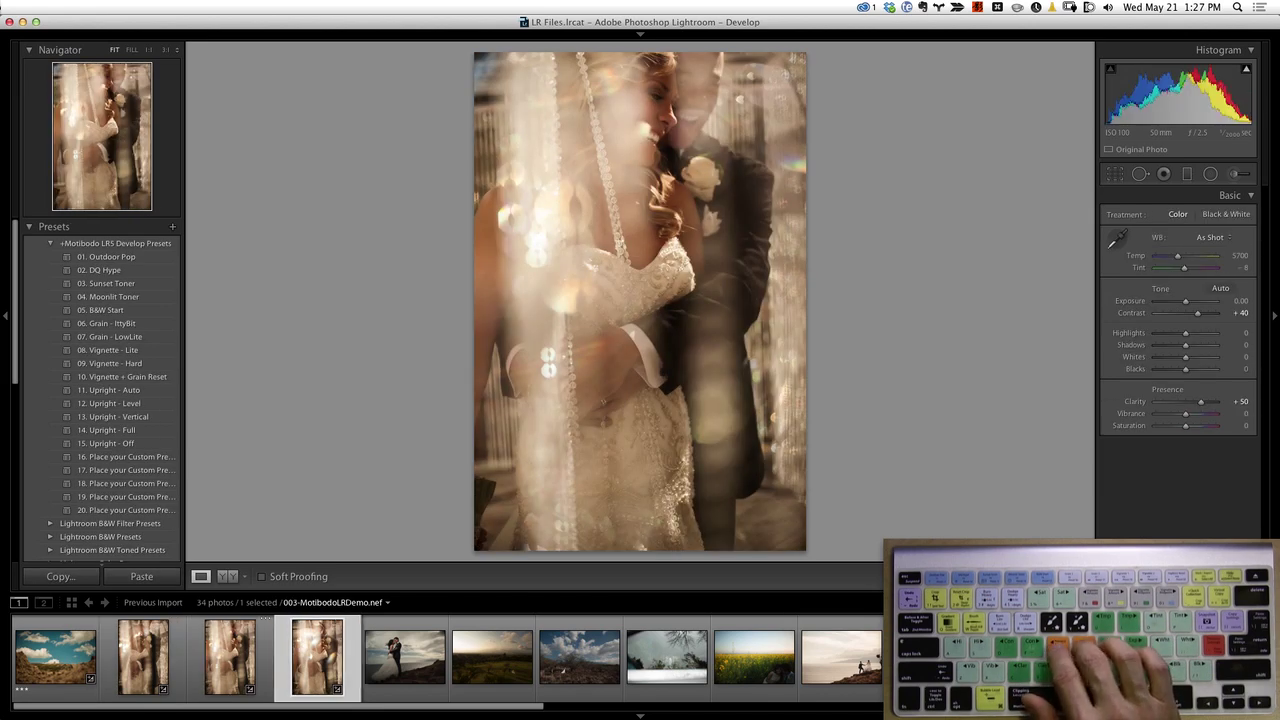
key("backslash")
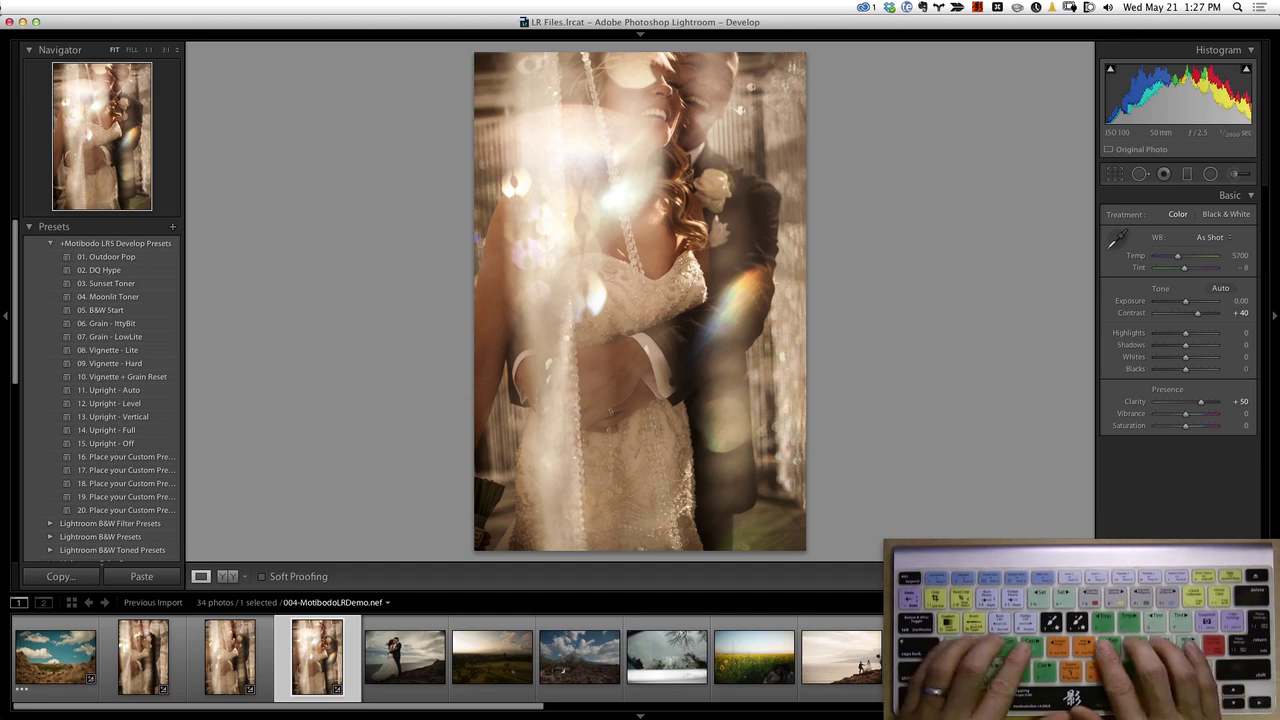
key("backslash")
key("backslash")
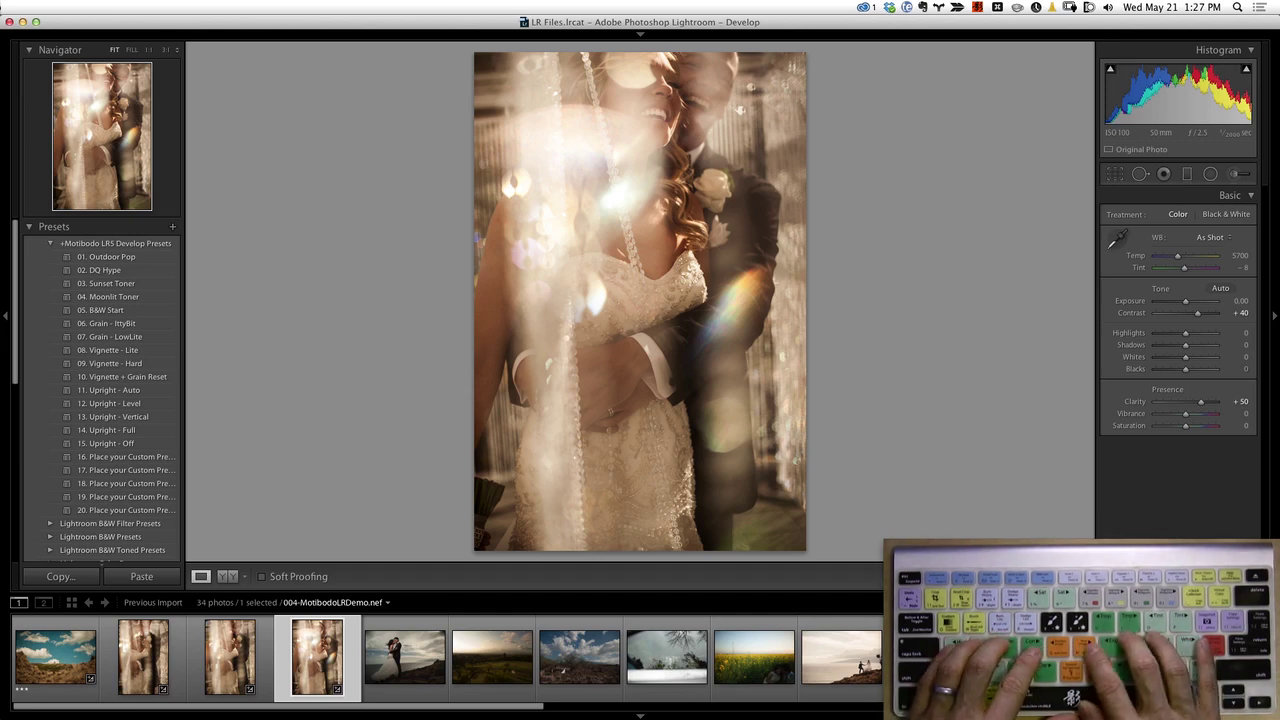
key("backslash")
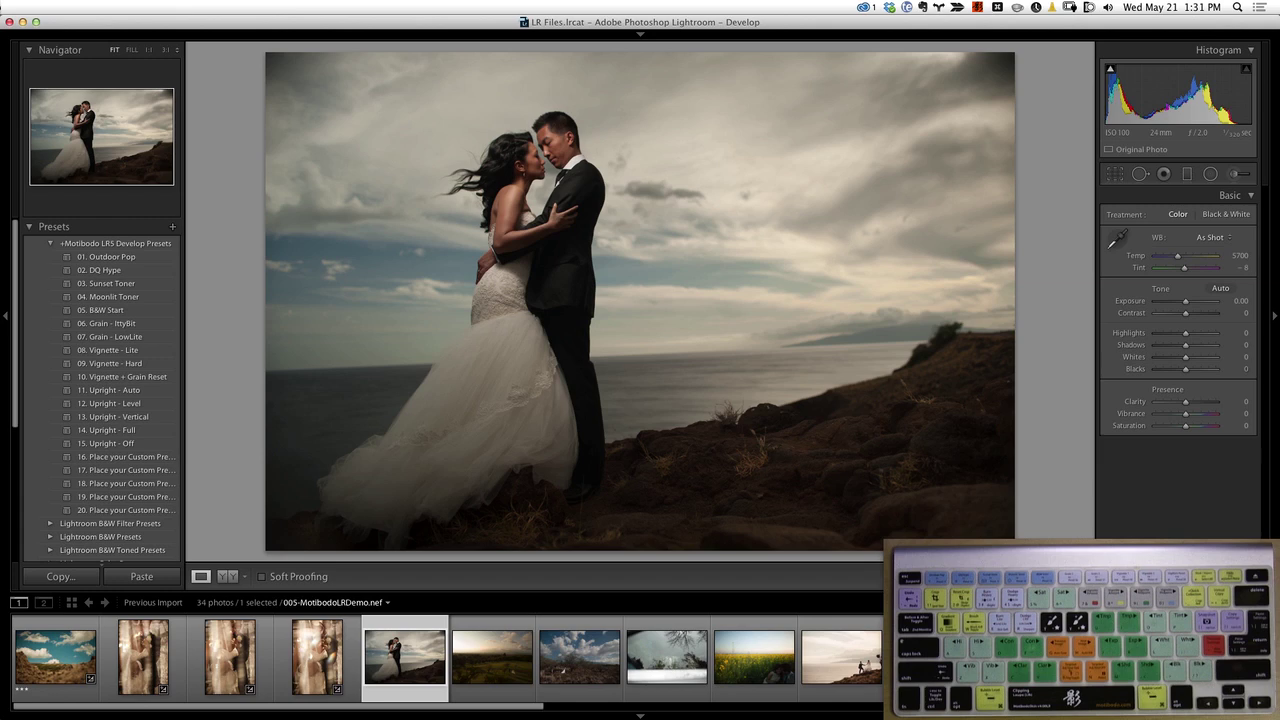
Step: Straighten the photo of the couple on the cliff by drawing a level line along the sea horizon
key("r")
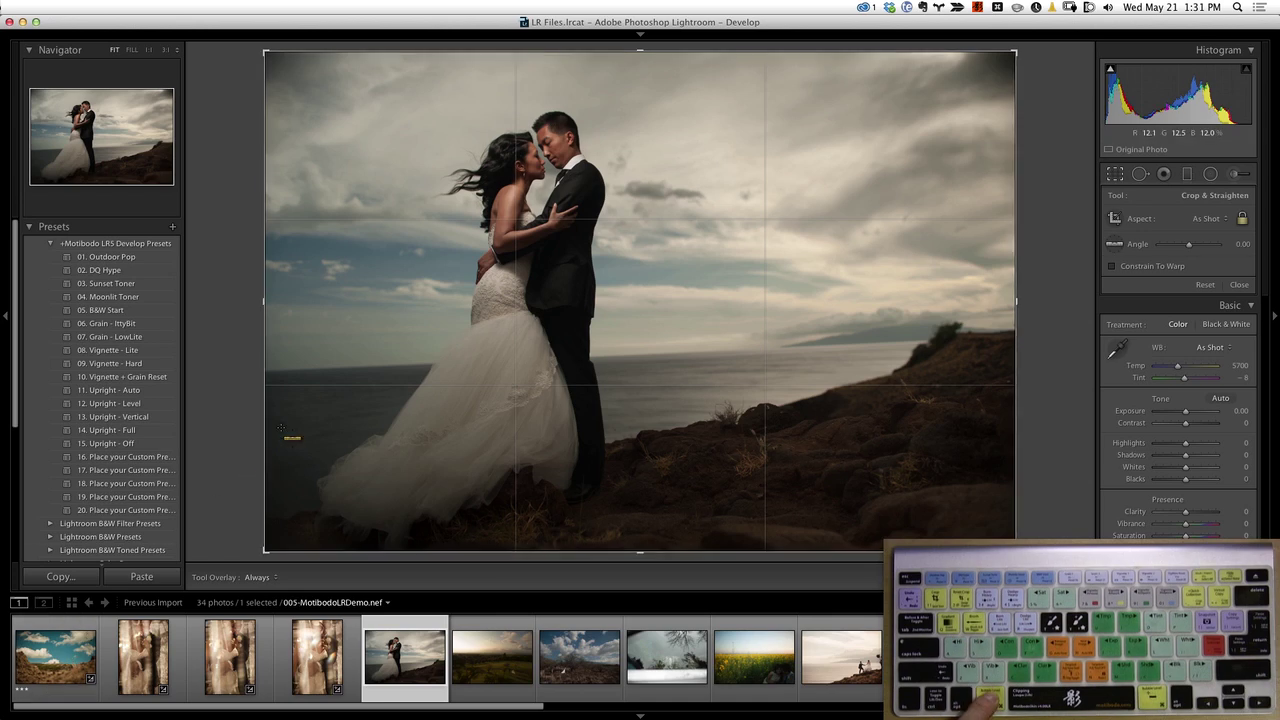
left_click_drag(300, 370, 915, 343)
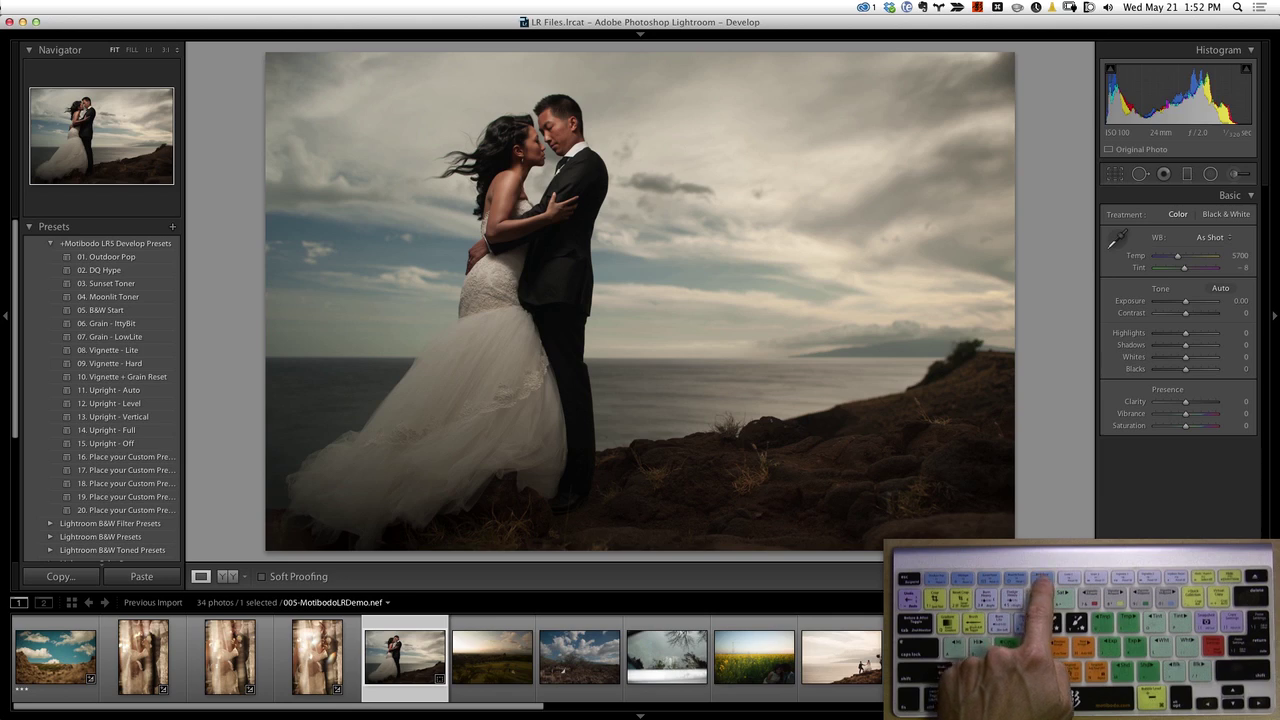
Step: Apply the B&W Start preset to the cliff photo and lighten the dark foreground rocks with the Tone Curve targeted adjustment
key("F5")
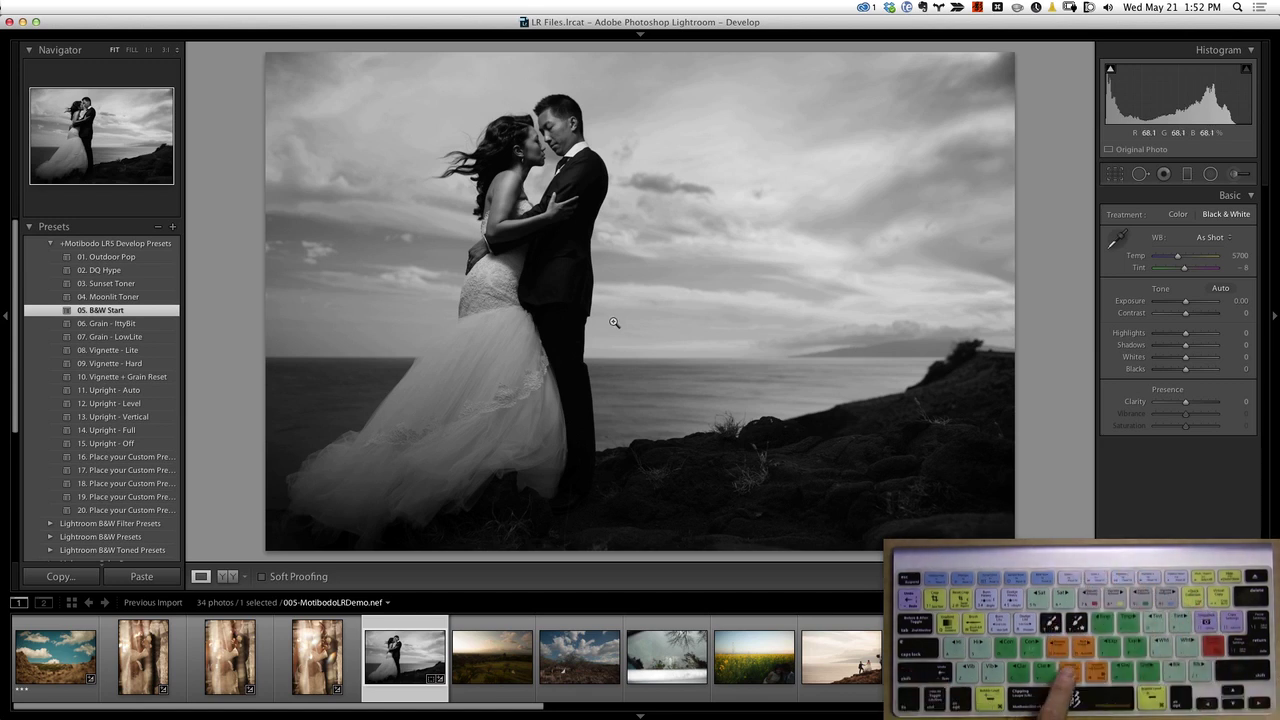
key("super+alt+shift+t")
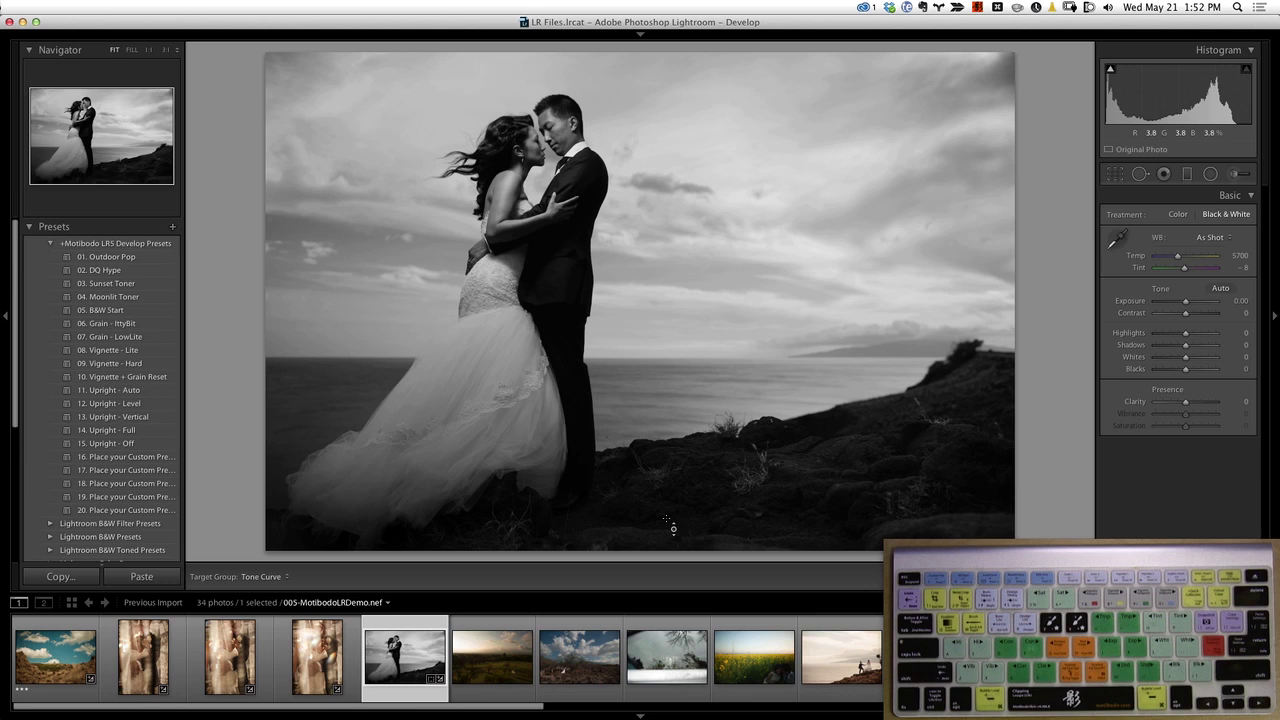
left_click_drag(807, 476, 807, 445)
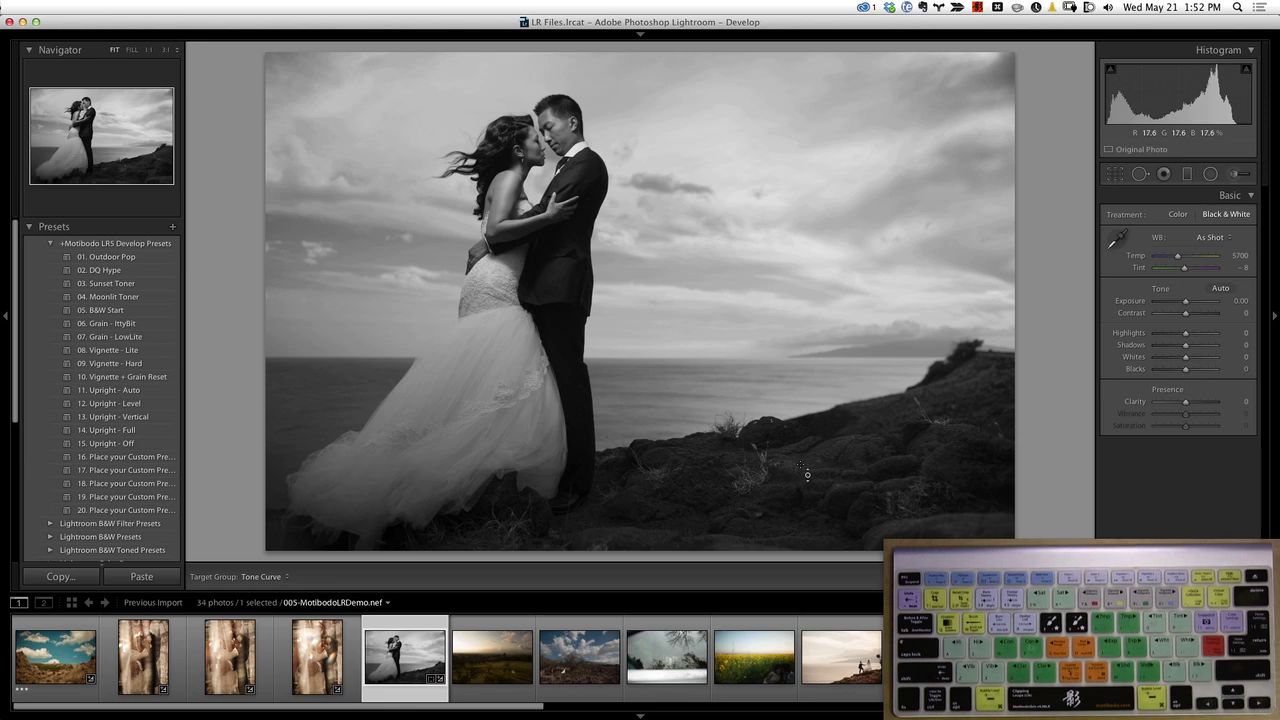
Step: Draw a large radial filter outward from the couple's faces with the 3 Burn 2 effect, Exposure -1.00 and Feather 100, mask not inverted
key("shift+m")
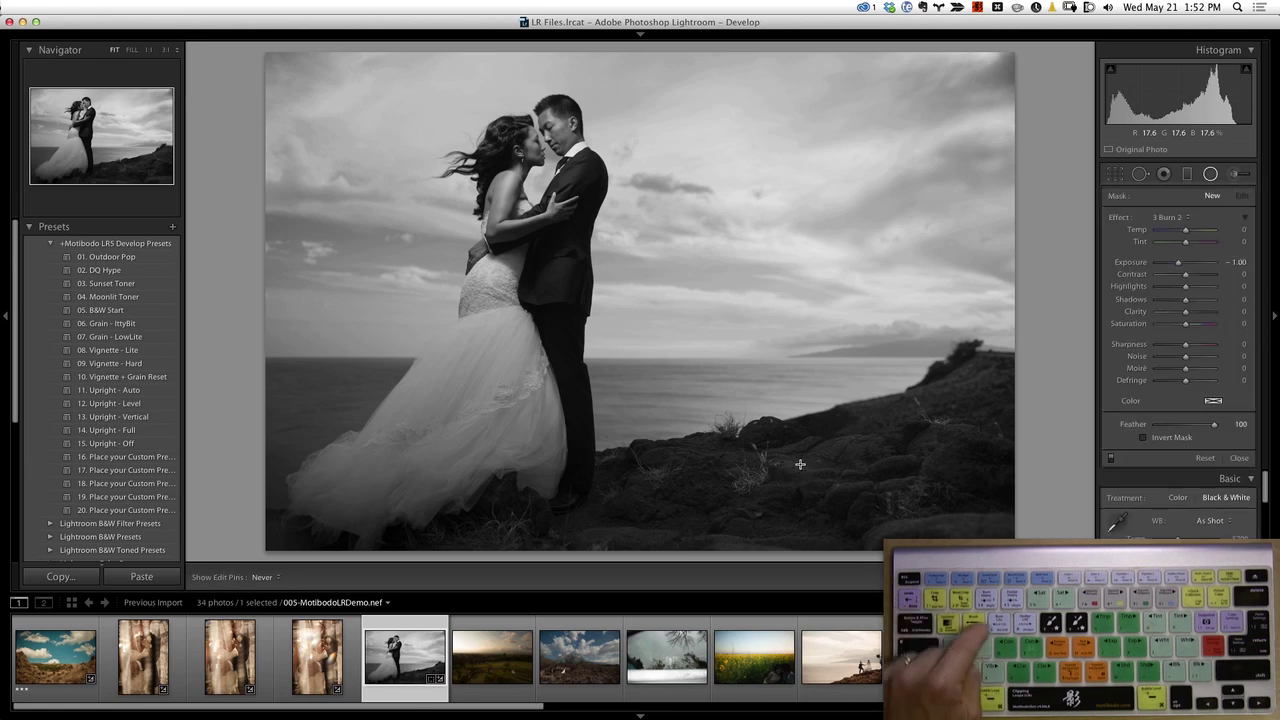
key("e")
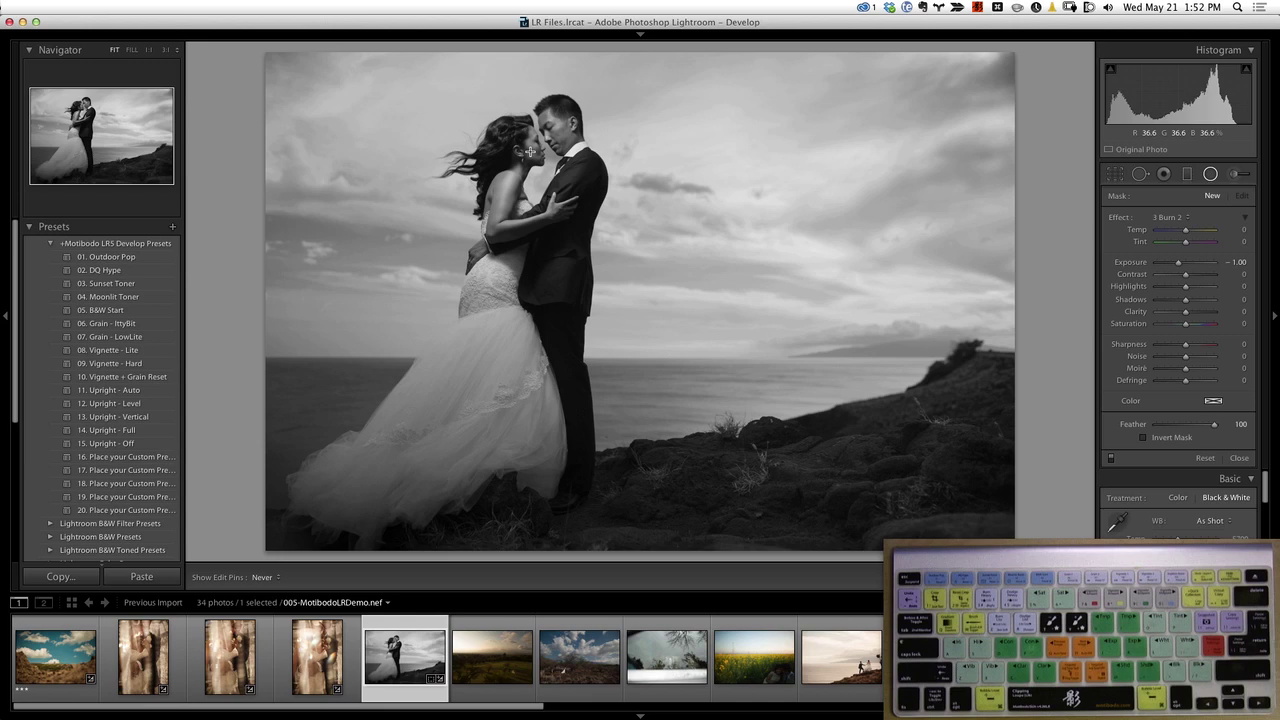
mouse_move(530, 150)
left_mouse_down()
mouse_move(846, 366)
mouse_move(1017, 547)
mouse_move(1072, 573)
left_mouse_up()
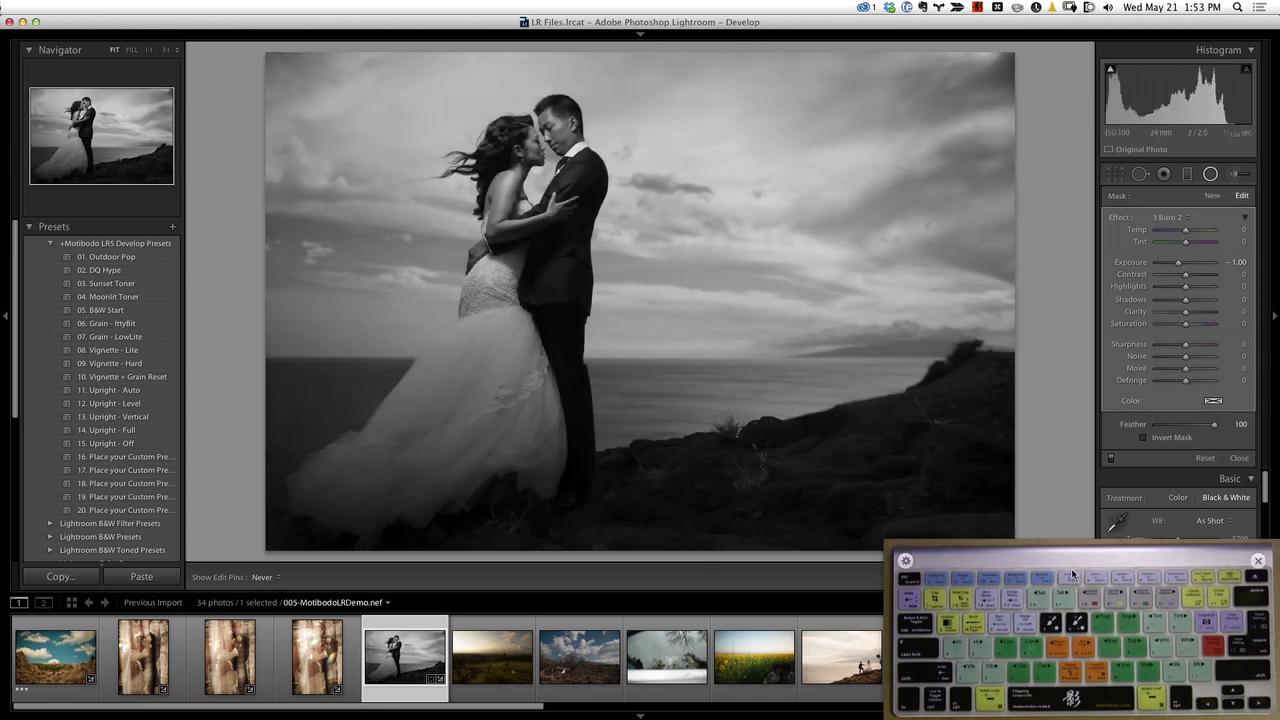
key("shift+m")
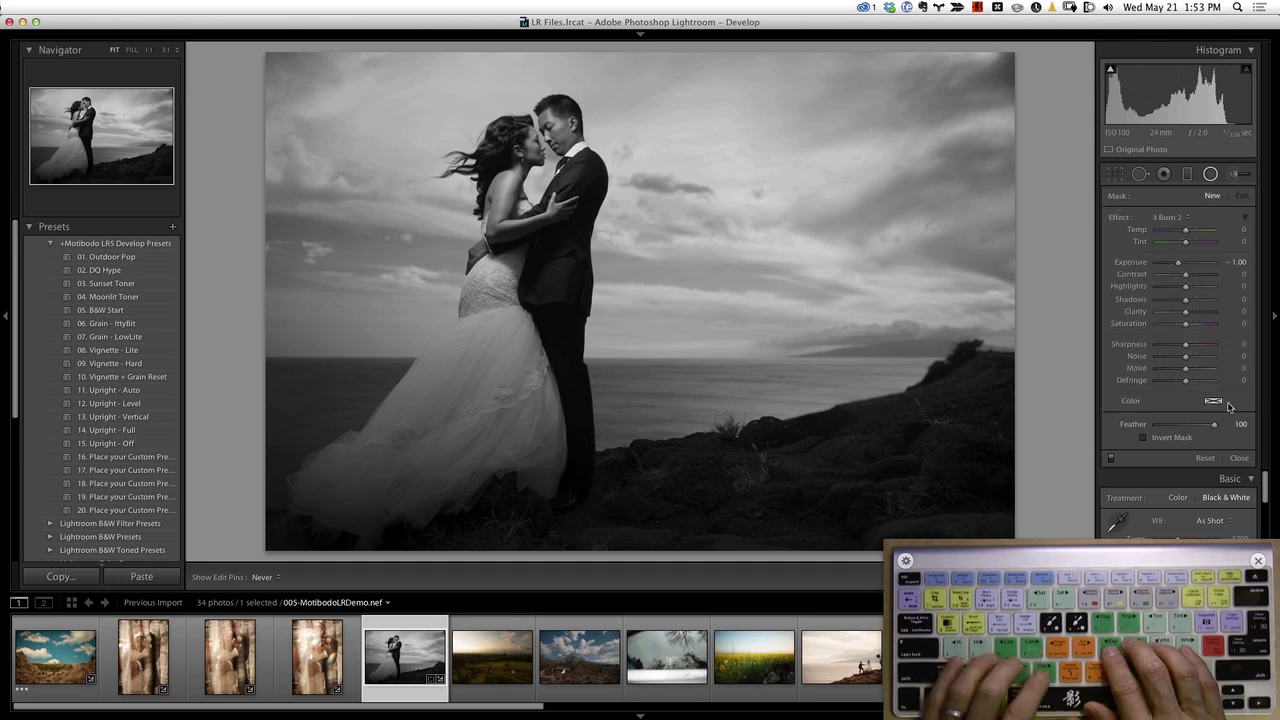
Step: Set the black-and-white photo's Clarity to +20 and raise its Exposure to +0.20
key("v")
key("v")
key("v")
key("v")
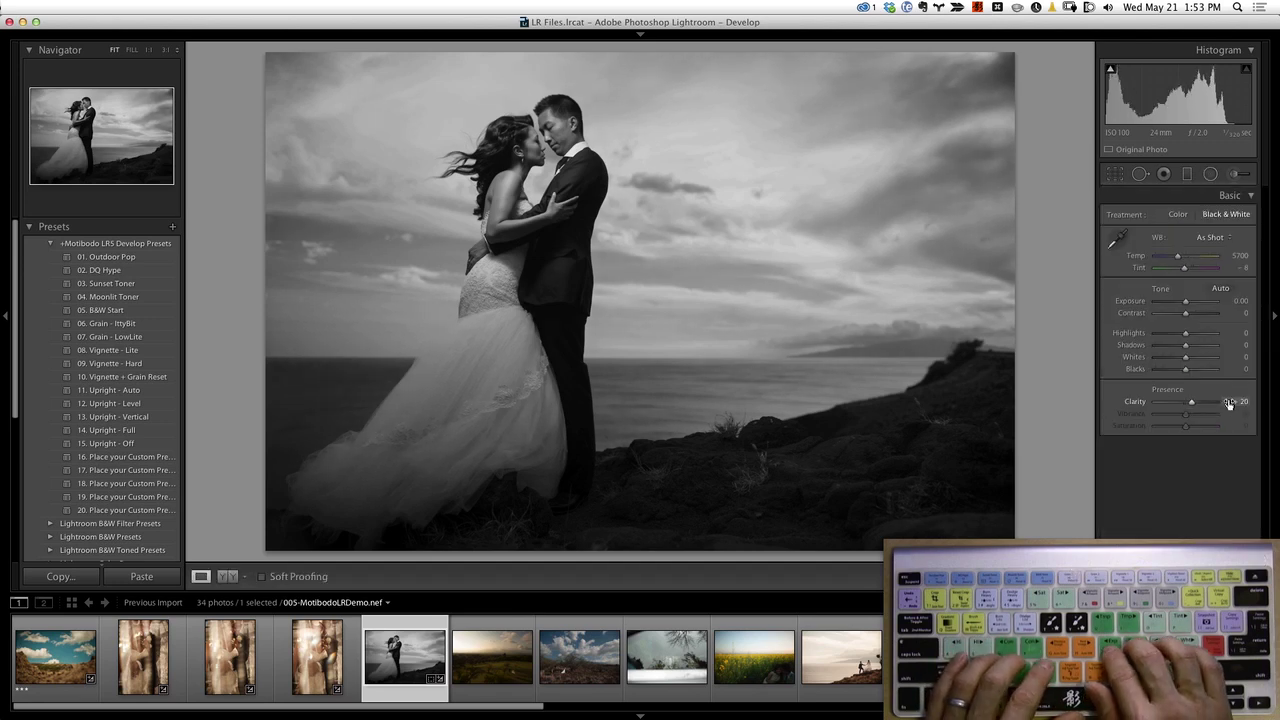
key("k")
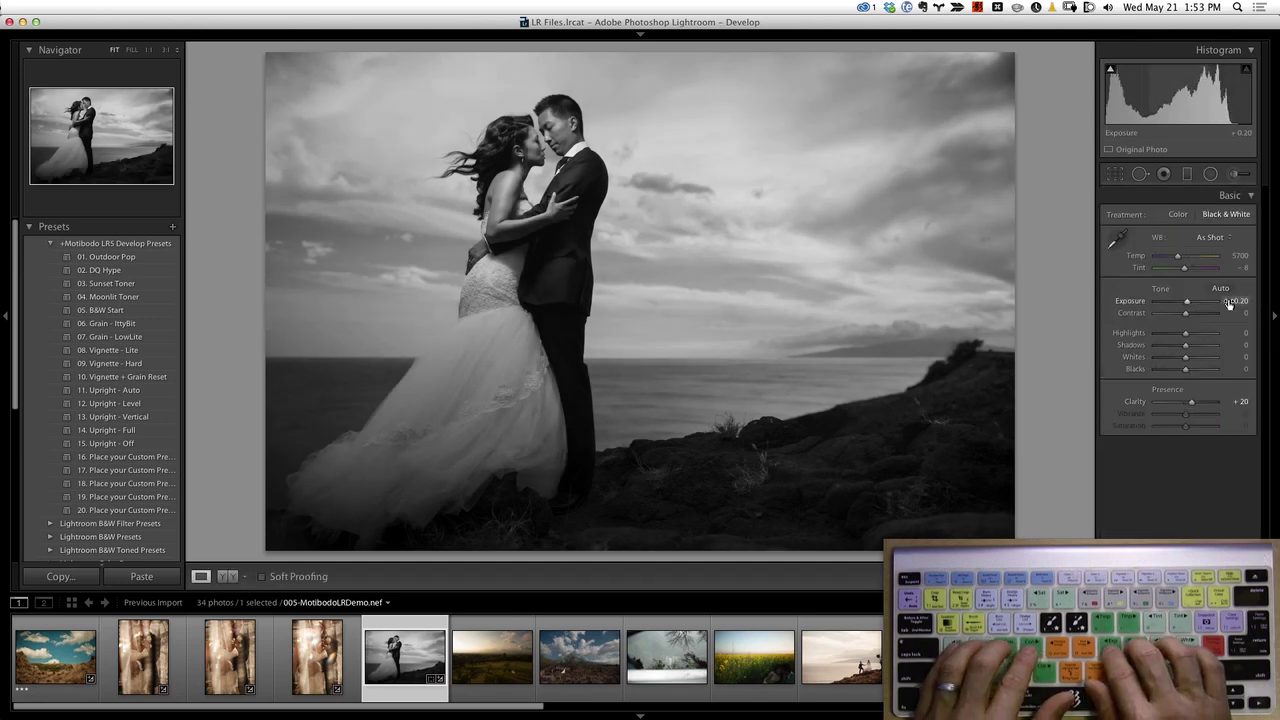
key("Up")
Step: Reset the black-and-white cliff photo's develop settings and undo that reset
key("super+shift+r")
key("super+z")
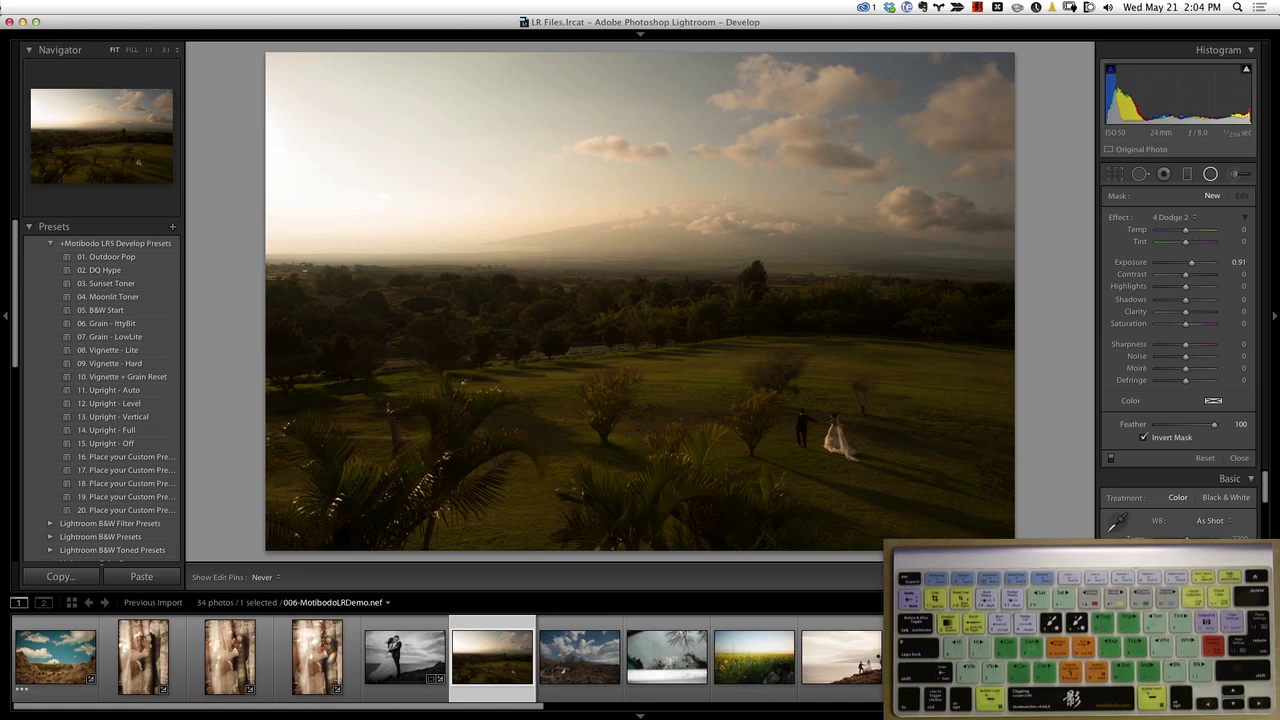
Step: Draw a graduated filter from the upper sky down past the horizon with the 3 Burn 2 effect at Exposure -1.00
key("shift+m")
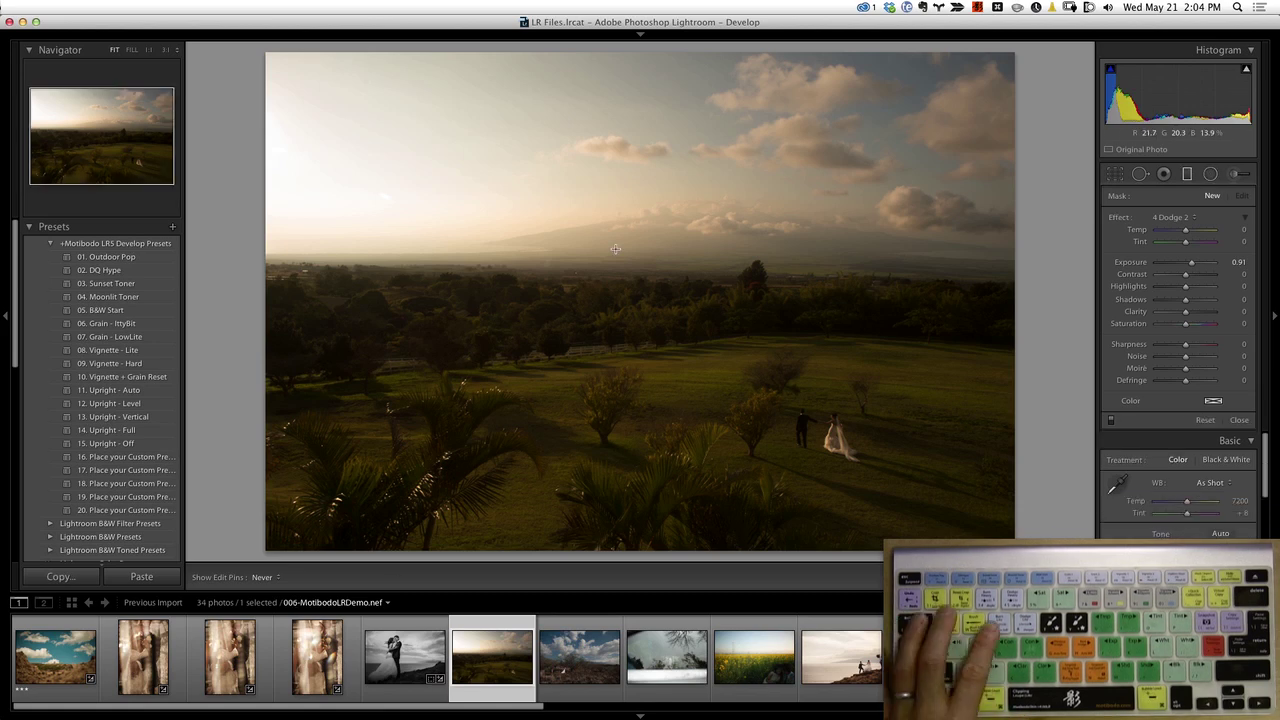
key("3")
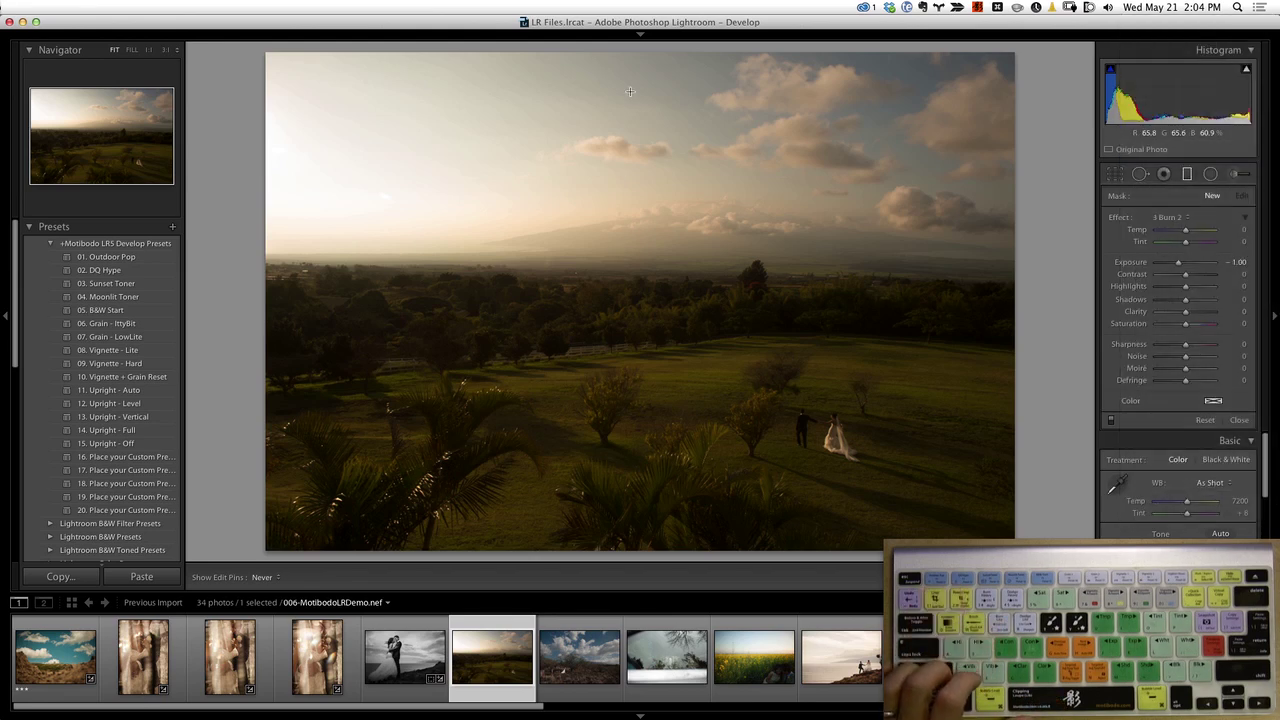
left_click_drag(630, 91, 640, 319)
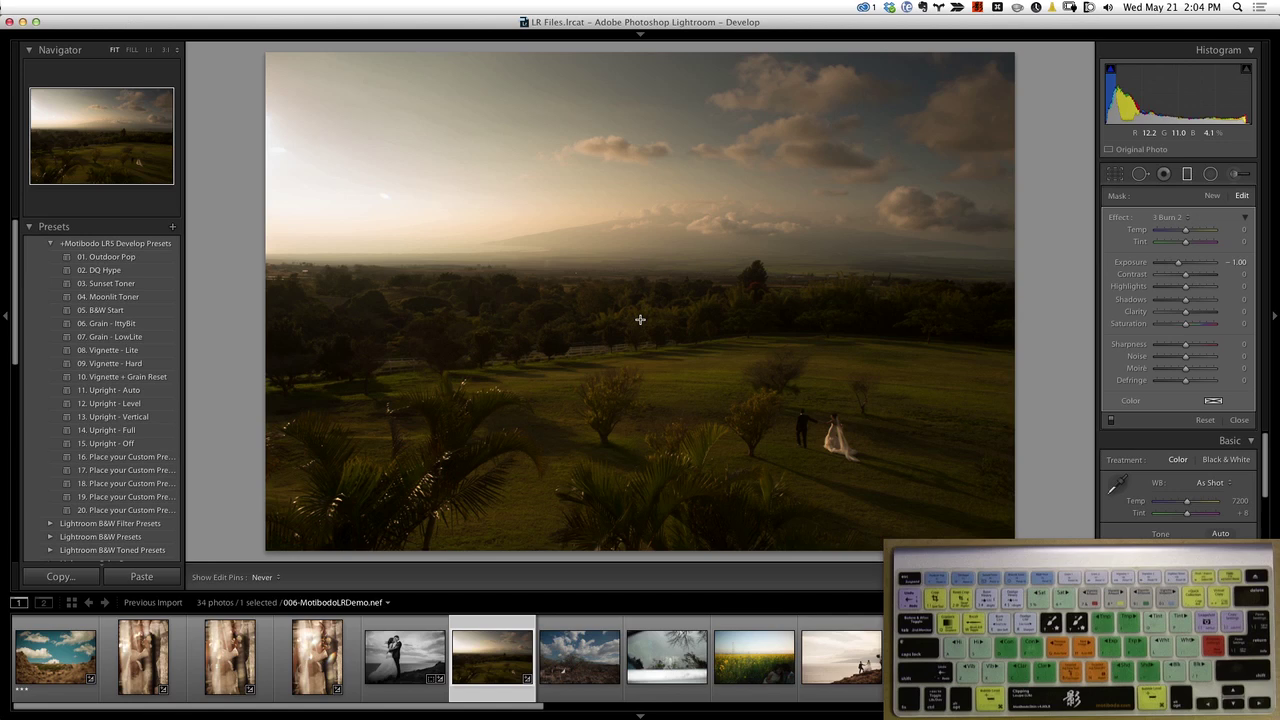
Step: Add inverted radial filters with the 4 Dodge 2 effect, Exposure 0.91 and Feather 100, over the walking couple and the bright horizon
key("shift+m")
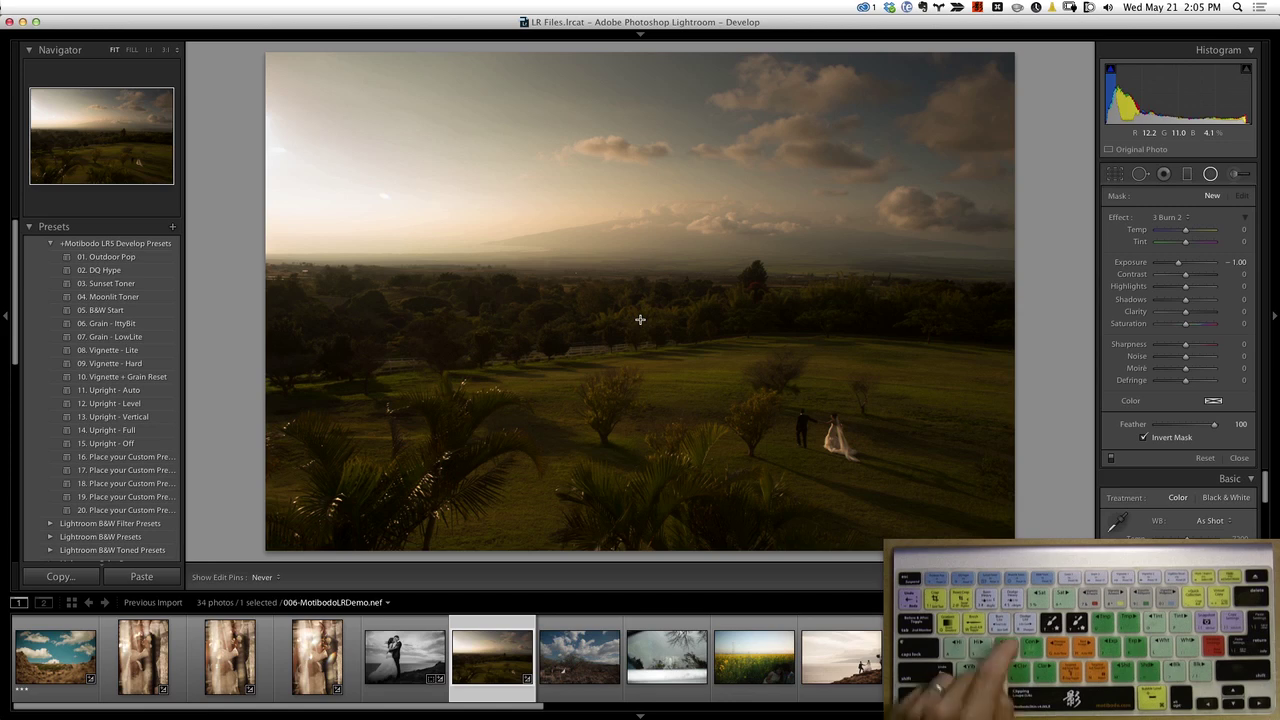
key("4")
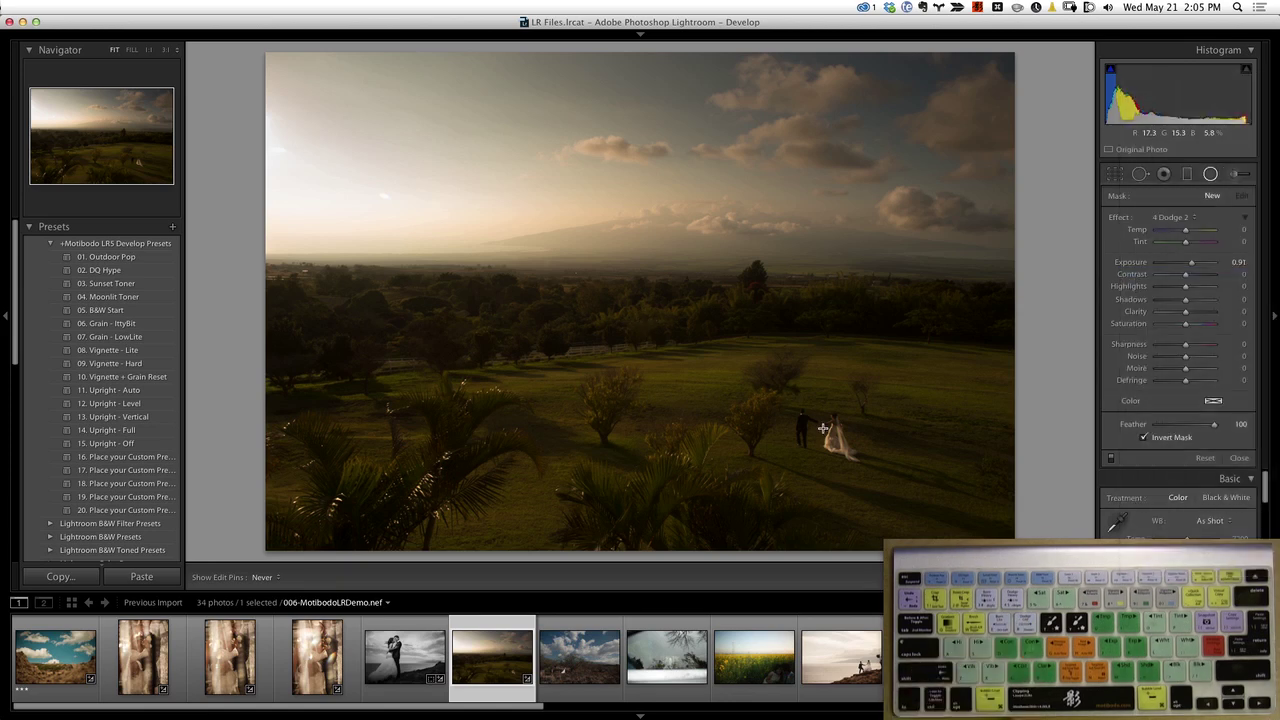
left_click_drag(822, 428, 960, 504)
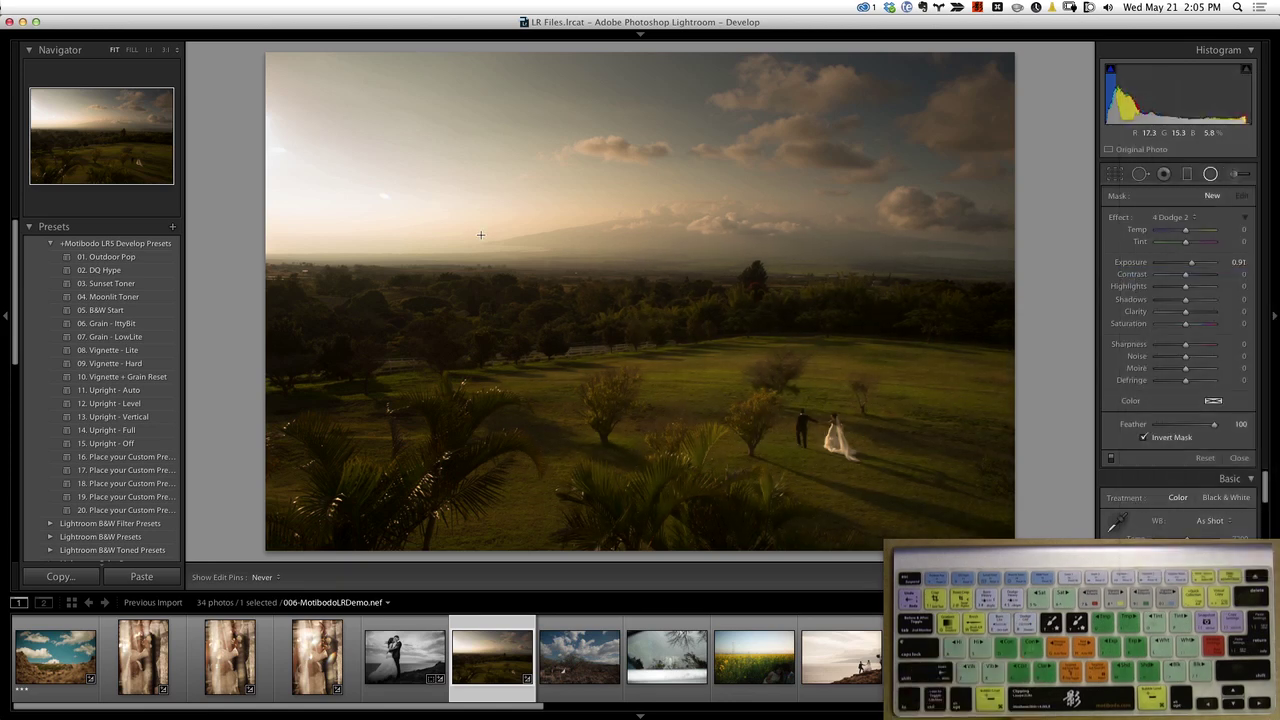
left_click_drag(481, 235, 481, 235)
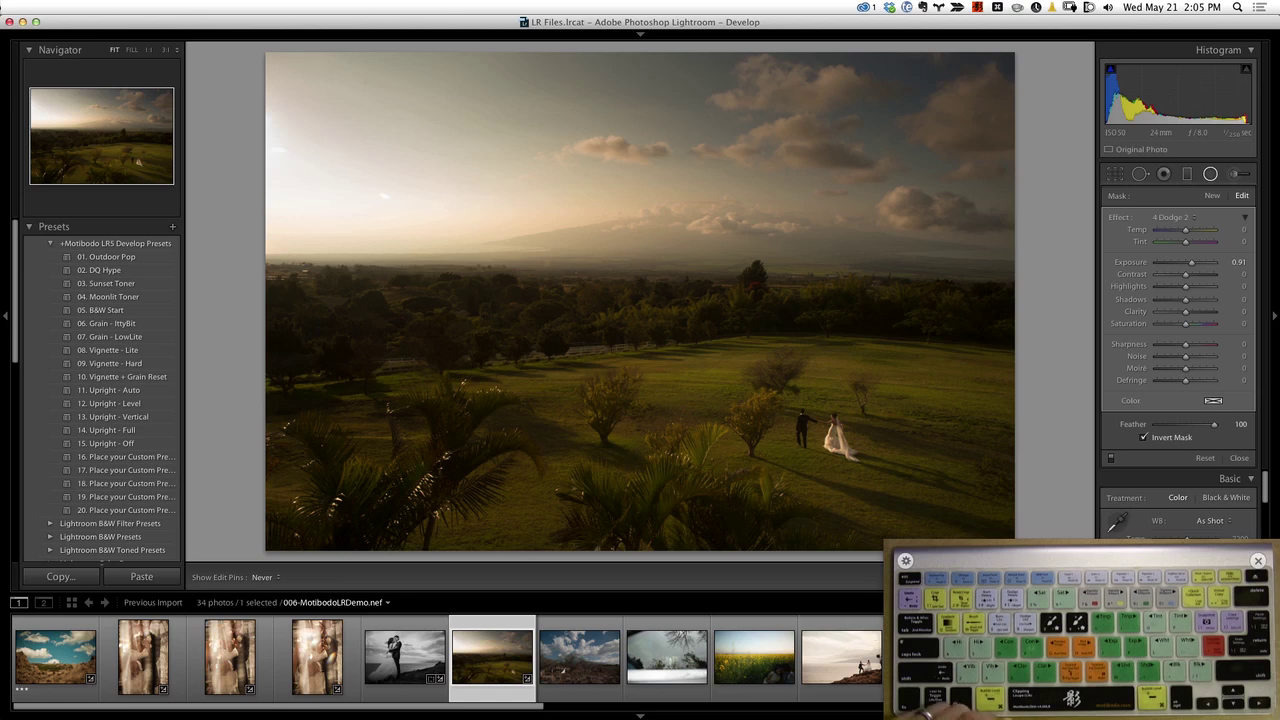
Step: Apply the Outdoor Pop and Sunset Toner presets to the landscape with the walking couple
key("F1")
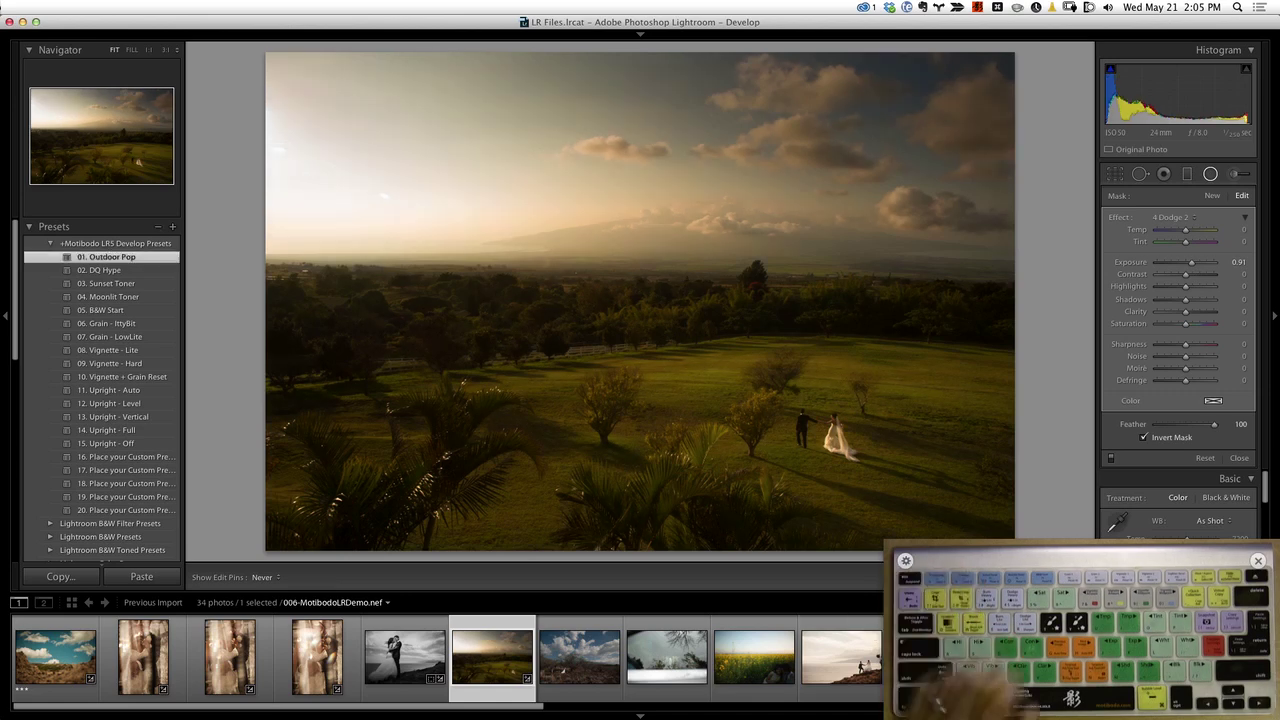
key("F3")
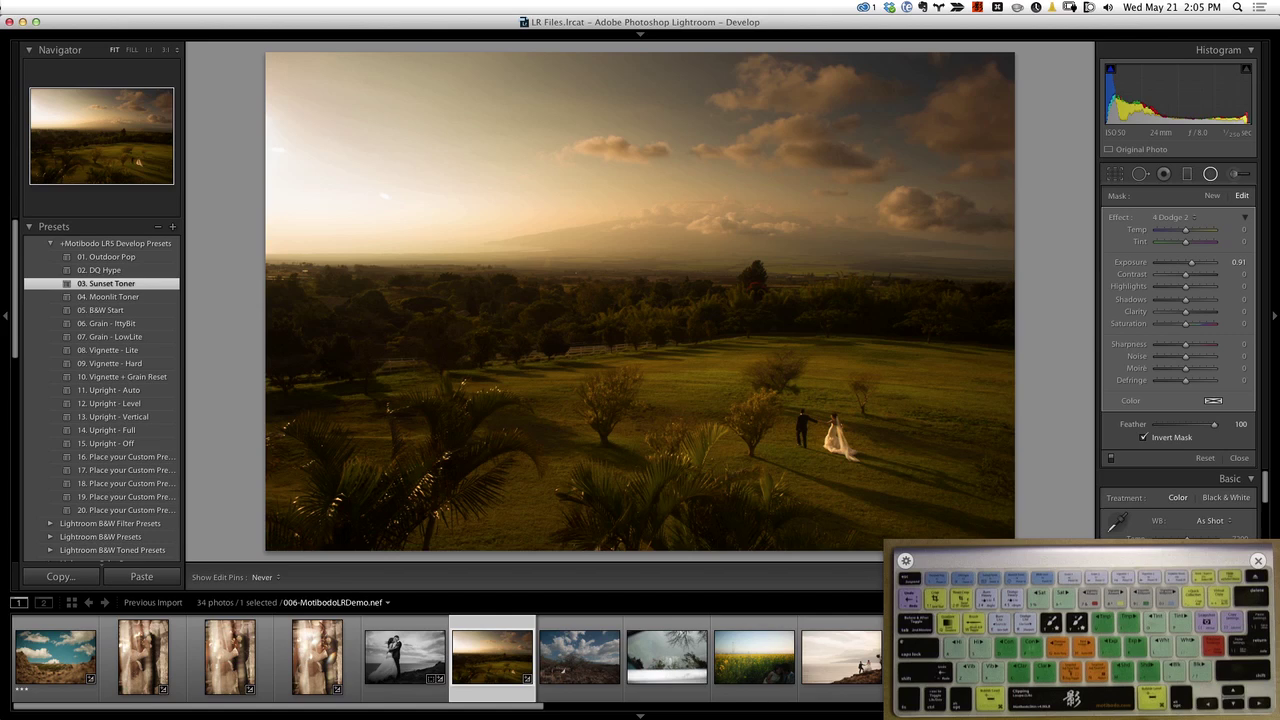
key("apostrophe")
key("grave")
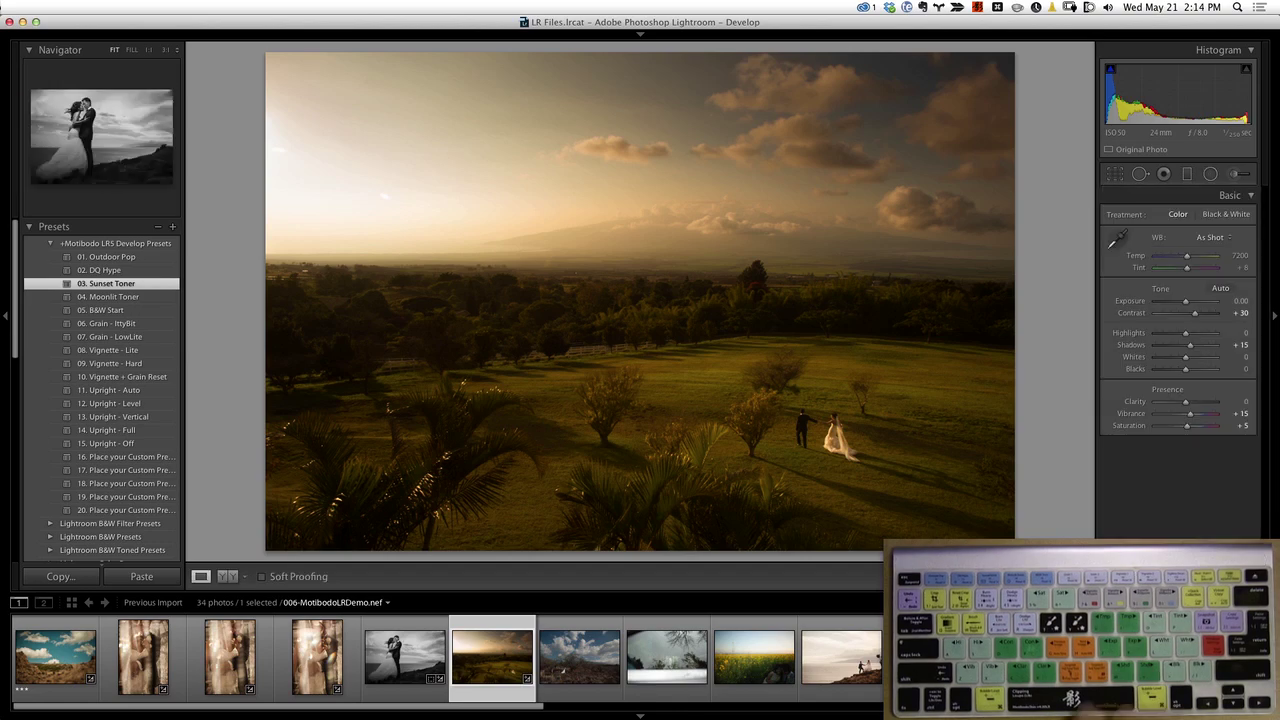
Step: Crop 007-MotibodoLRDemo.nef inward from its upper-left corner to cut the assistant out of the frame, keeping the original aspect ratio
key("Right")
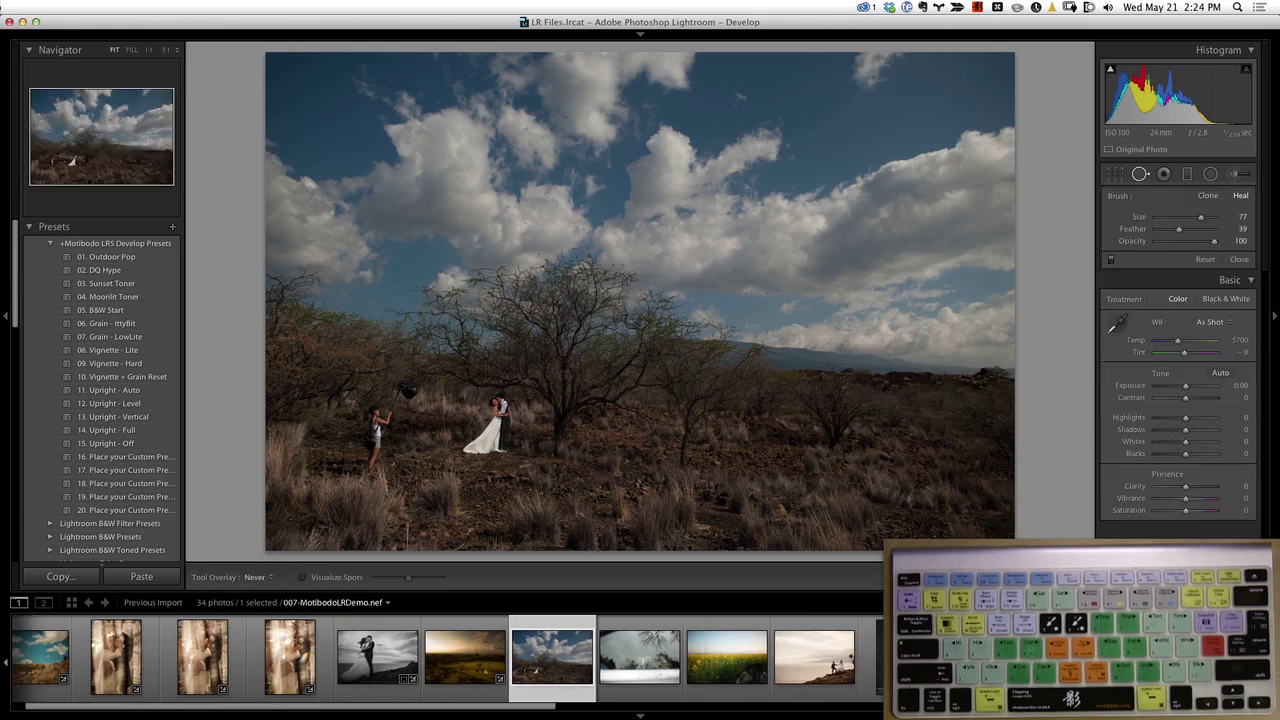
key("r")
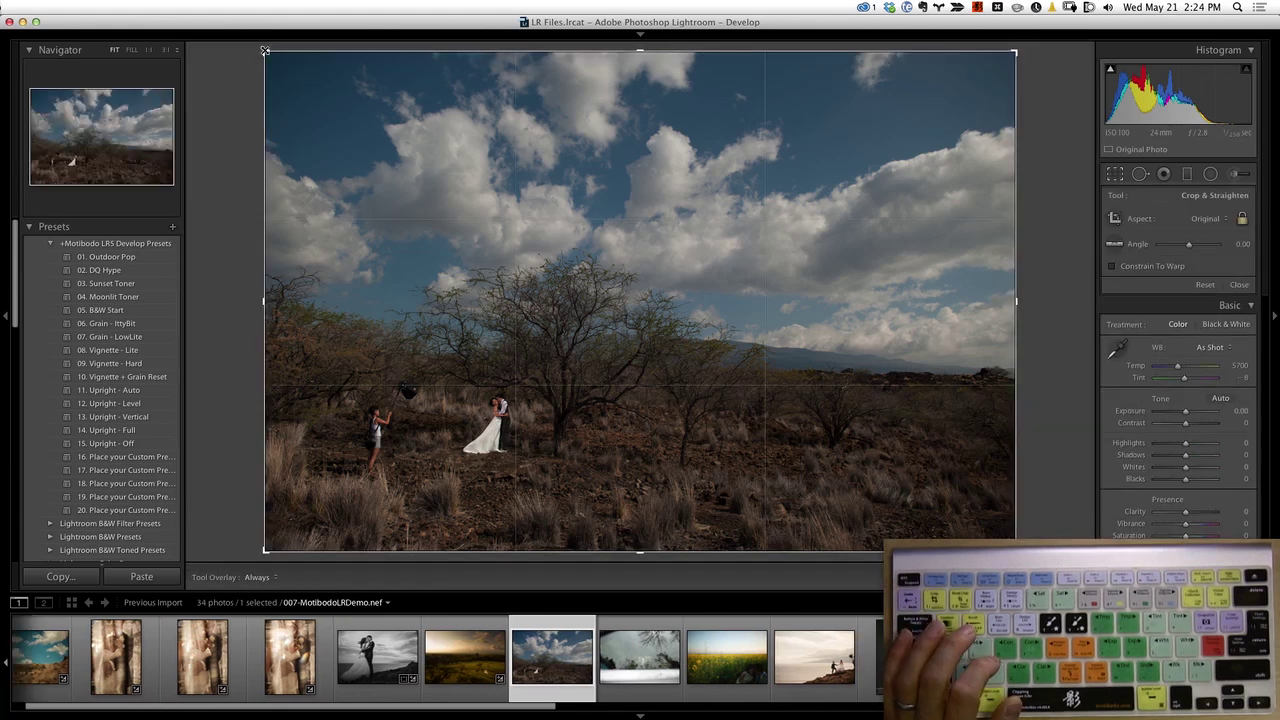
left_click_drag(265, 50, 311, 94)
key("Return")
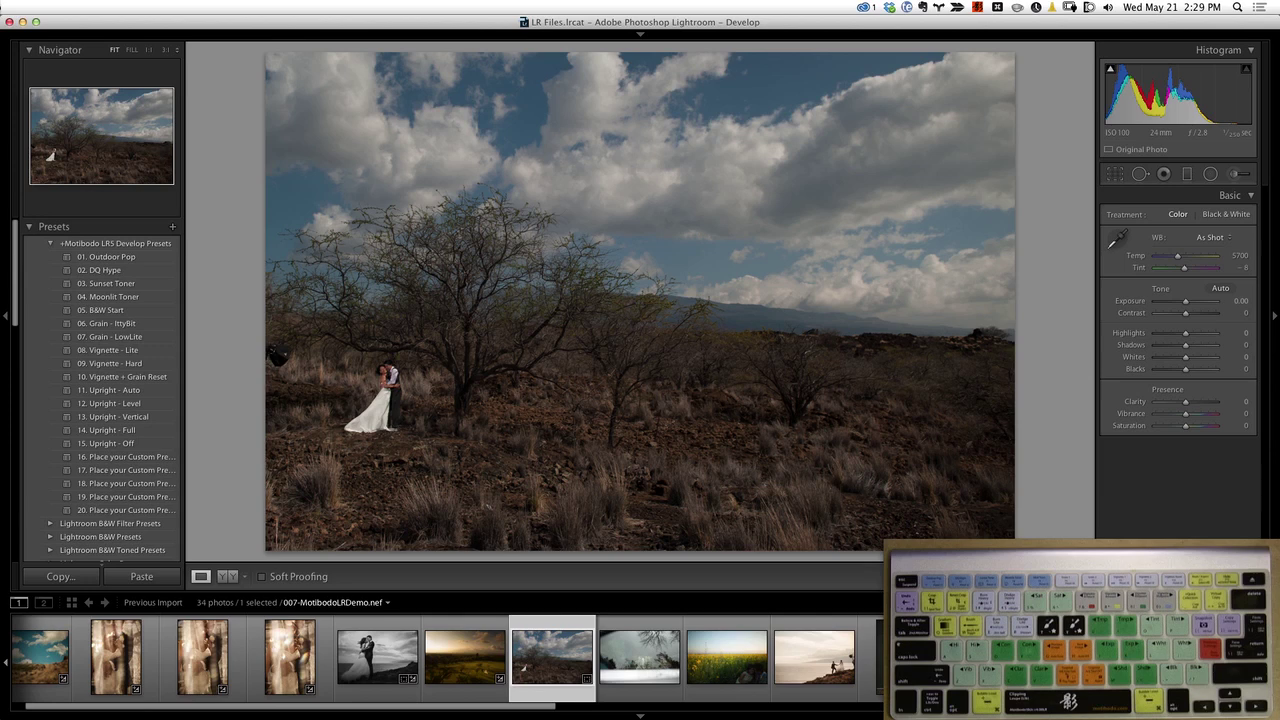
Step: Remove the dark object at the photo's left edge beside the couple using Spot Removal in Heal mode with Size 77
key("q")
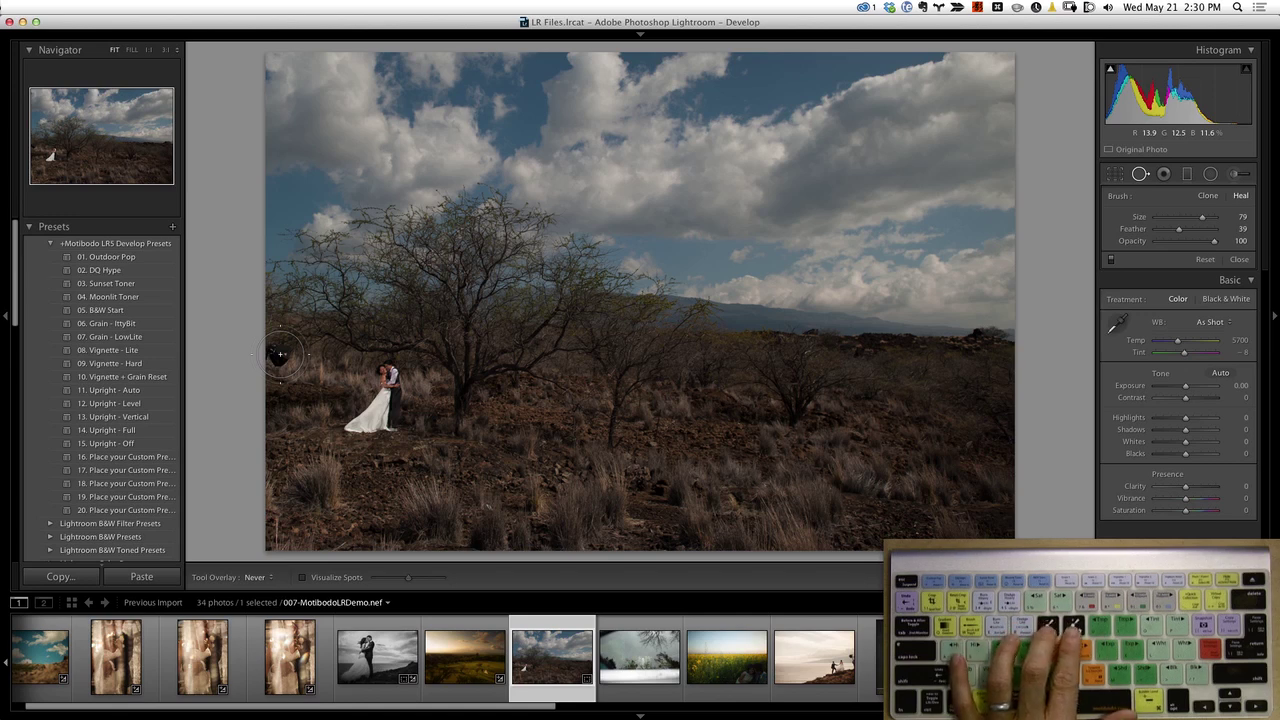
key("bracketleft")
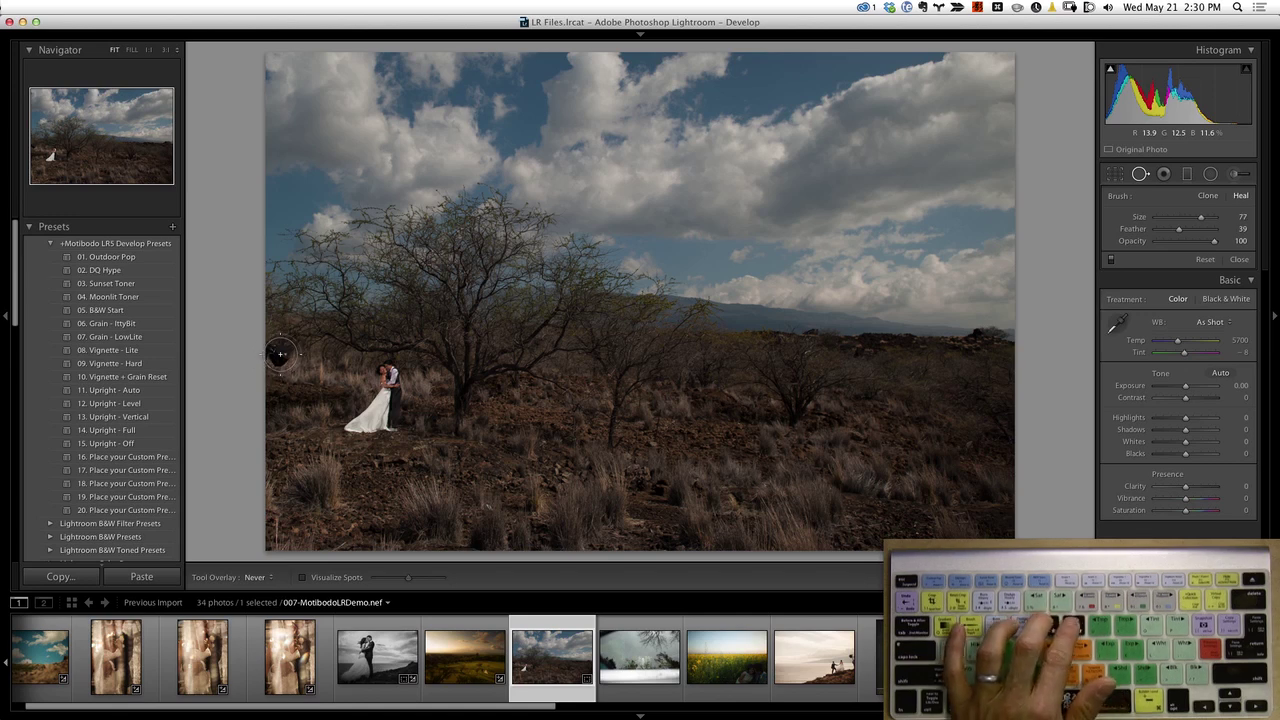
left_click(280, 354)
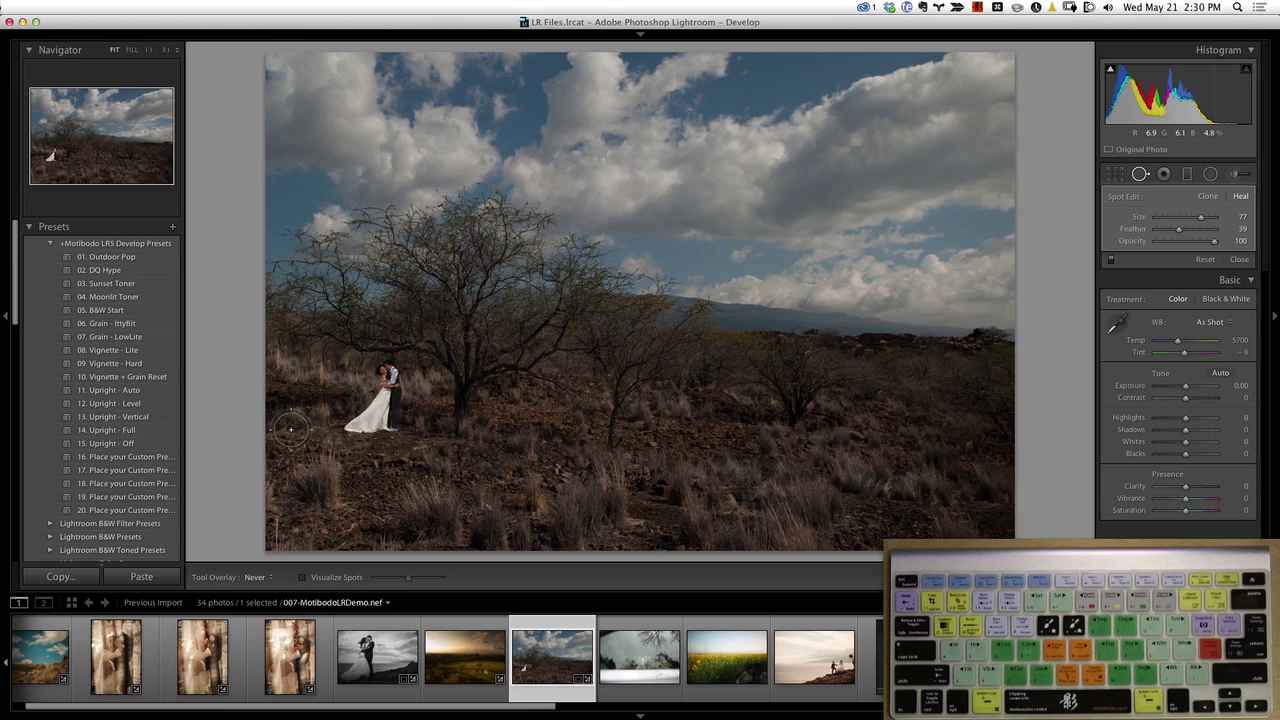
Step: Apply the Outdoor Pop and Sunset Toner presets to the photo of the couple by the tree, and cool Temp to 5500
key("F1")
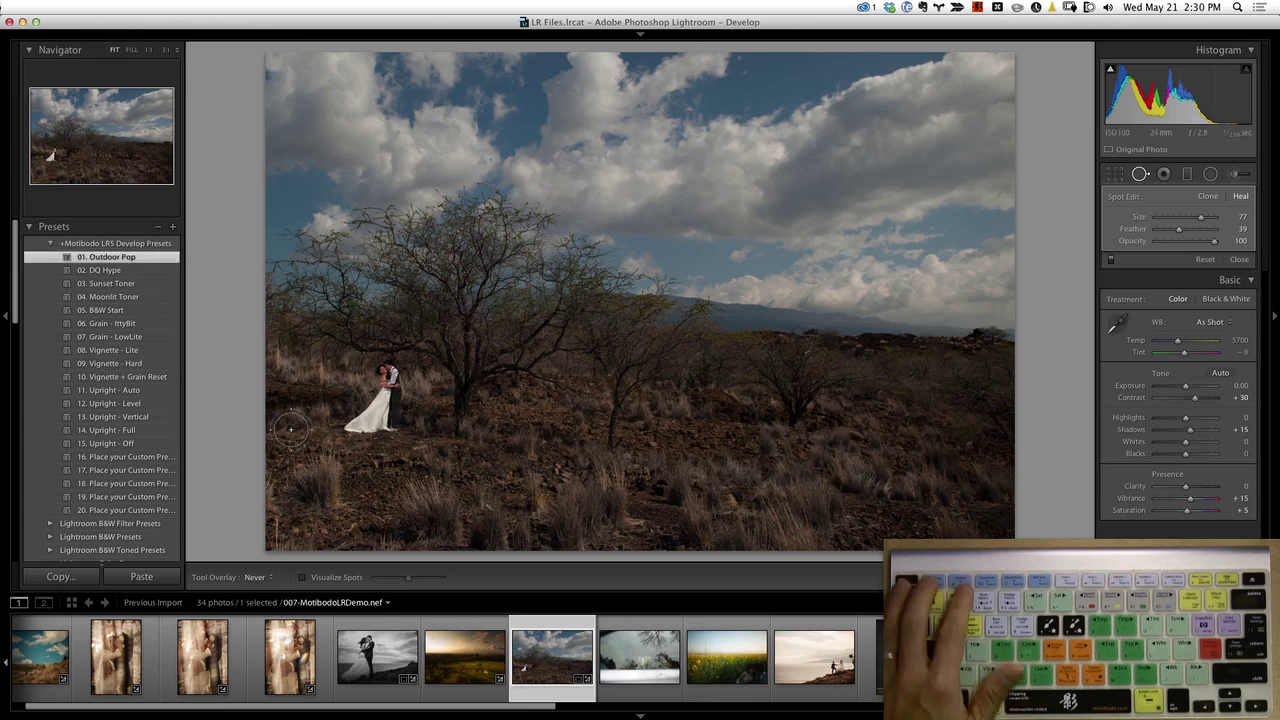
key("Down")
key("Down")
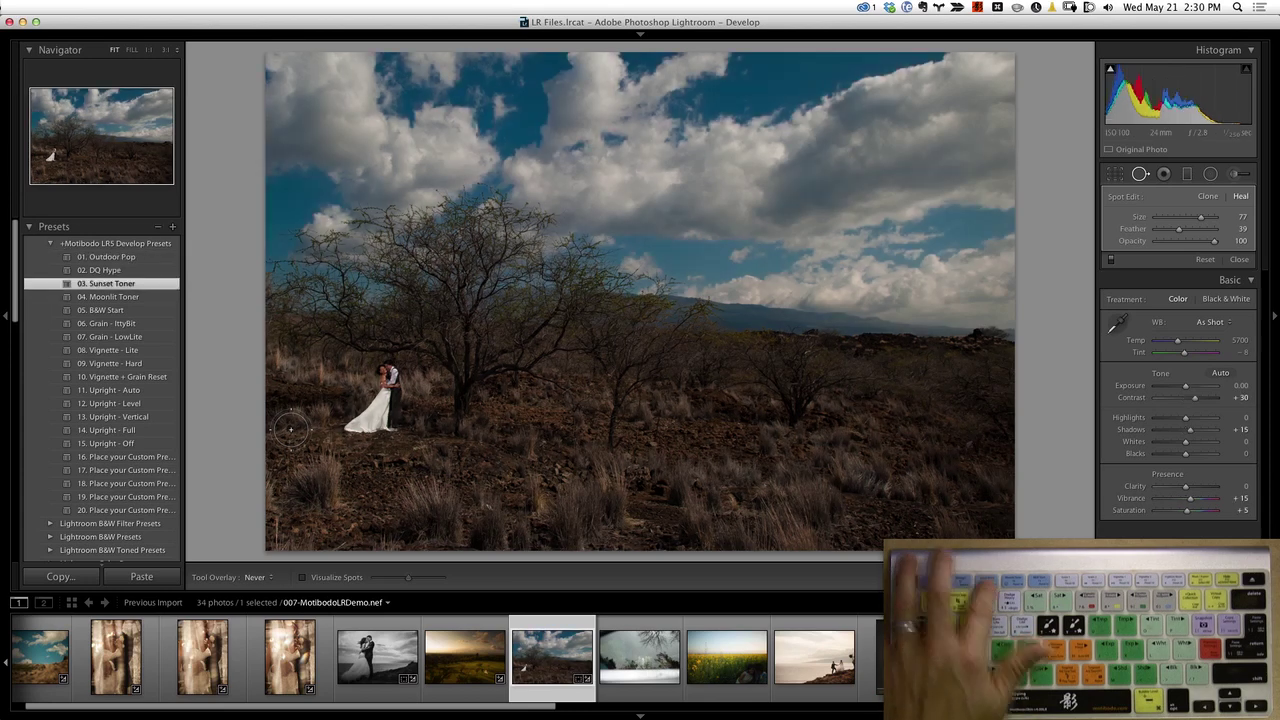
key("u")
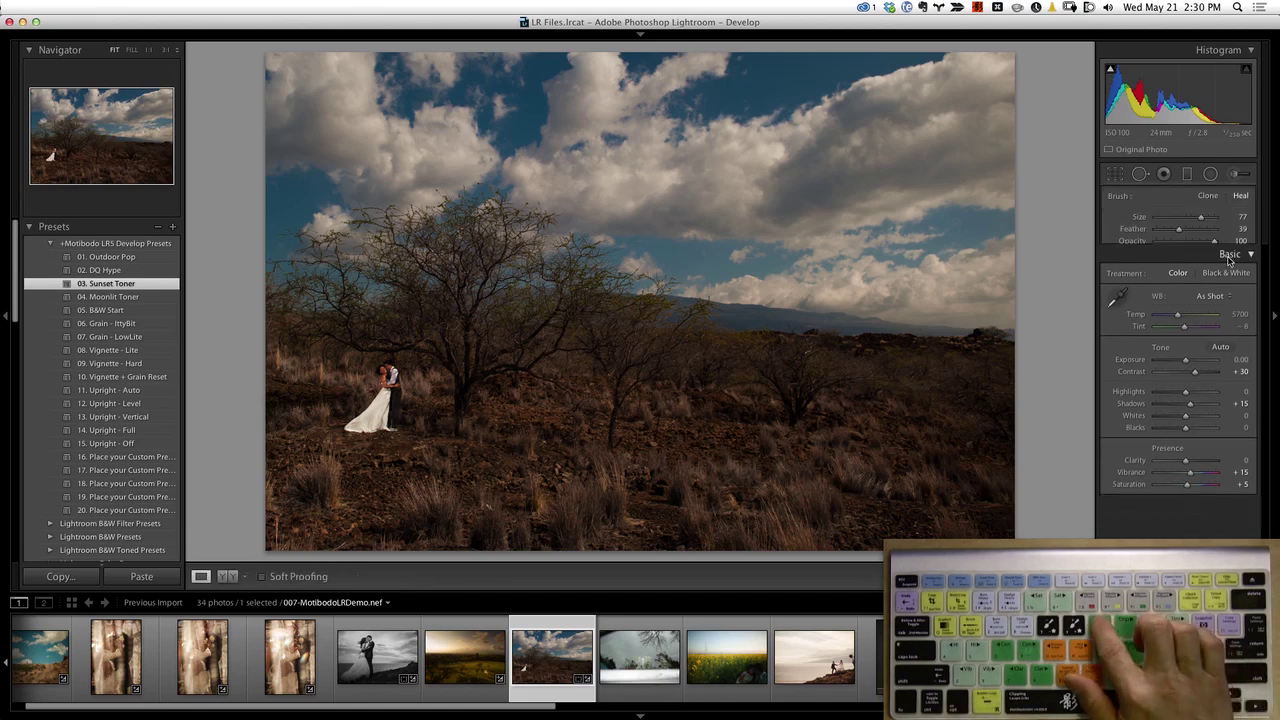
key("Down")
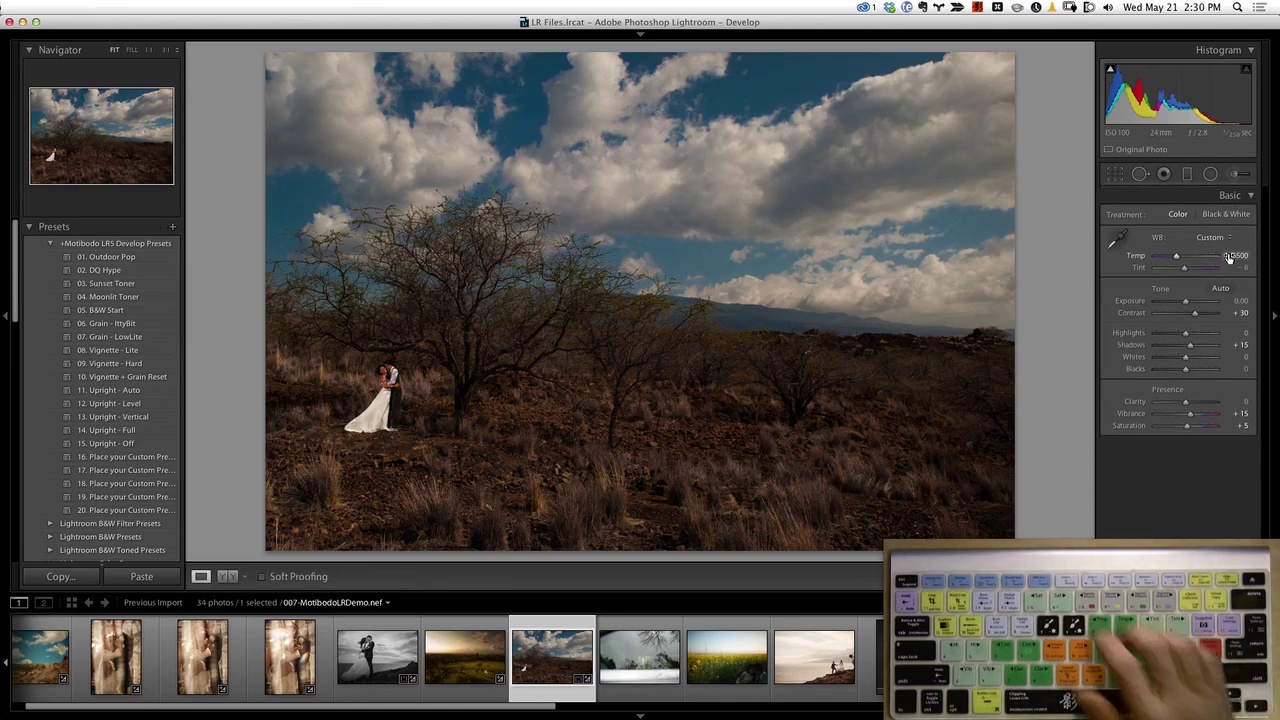
Step: Reset all adjustments on 007-MotibodoLRDemo.nef to compare with the original, and undo the reset
key("super+shift+r")
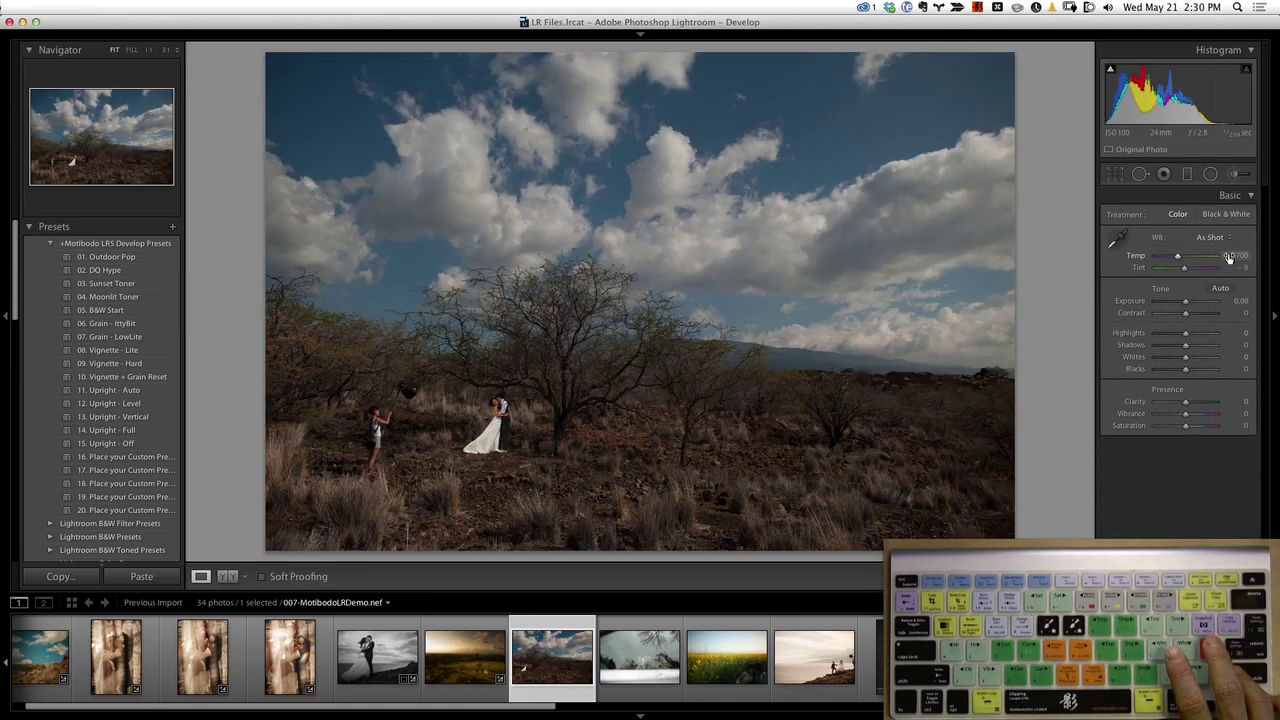
key("super+z")
Step: Crop 008-MotibodoLRDemo.nef inward from its lower-left corner to cut away the white band below the couple, keeping the original aspect ratio
key("Right")
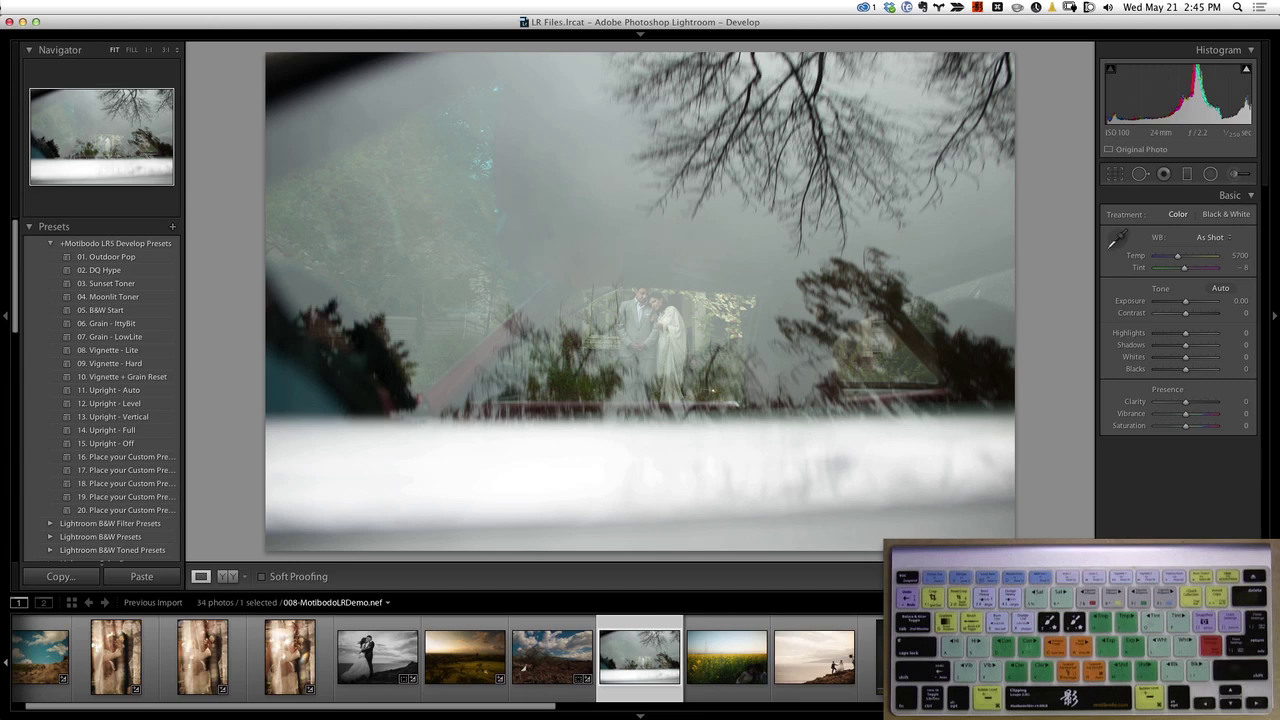
key("r")
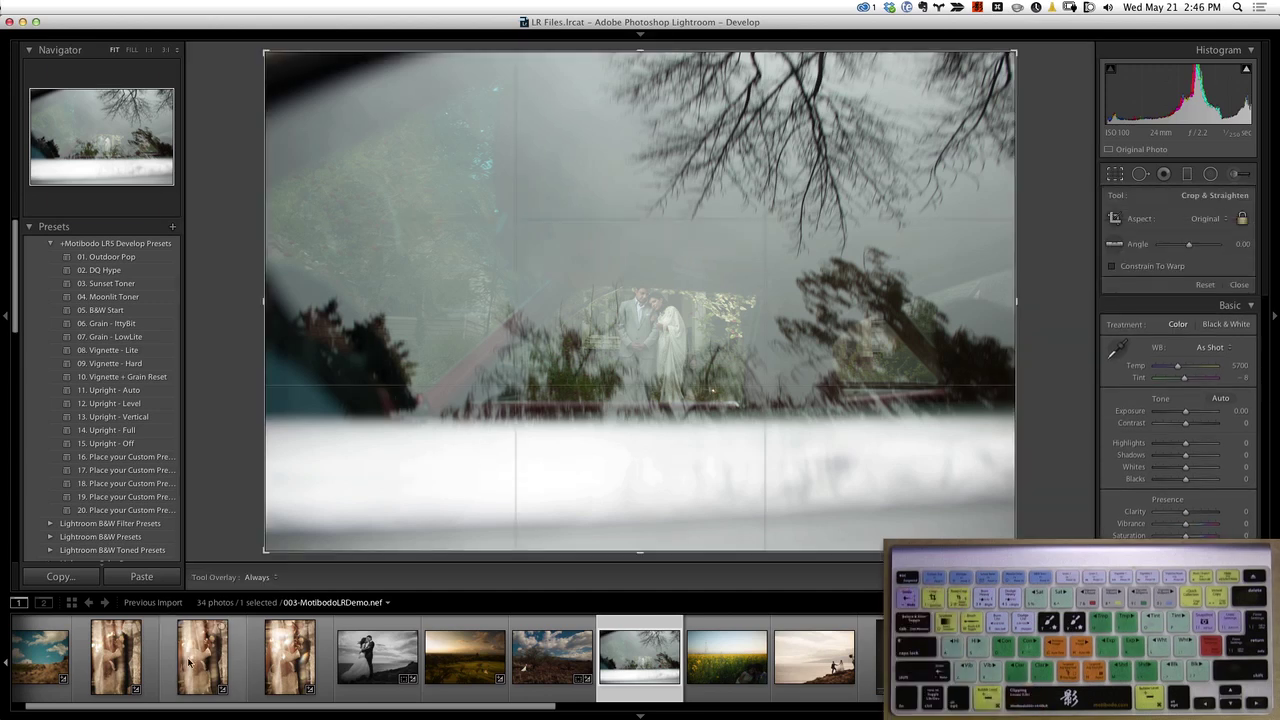
left_click_drag(265, 551, 335, 485)
key("Return")
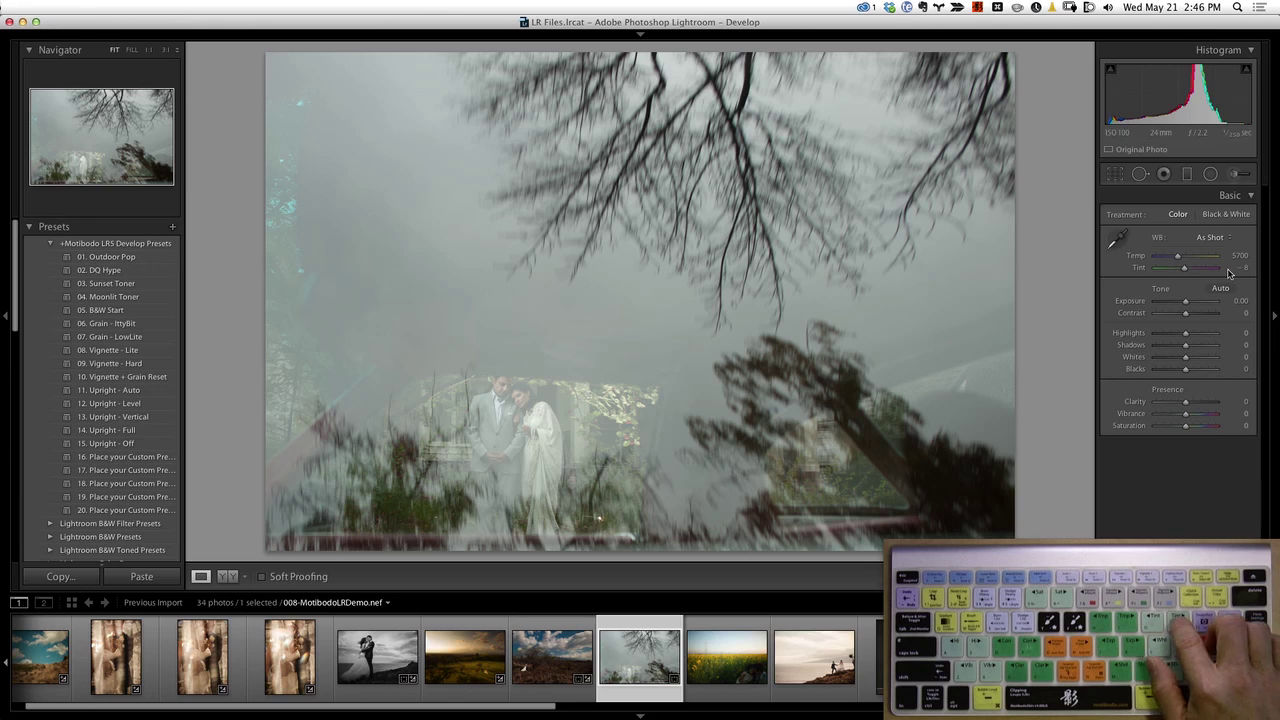
Step: Shift the reflection photo's white balance Tint to +6
key("p")
key("p")
key("p")
key("p")
key("Up")
key("Up")
key("Up")
key("Up")
key("Up")
key("Up")
key("Up")
key("Up")
key("Up")
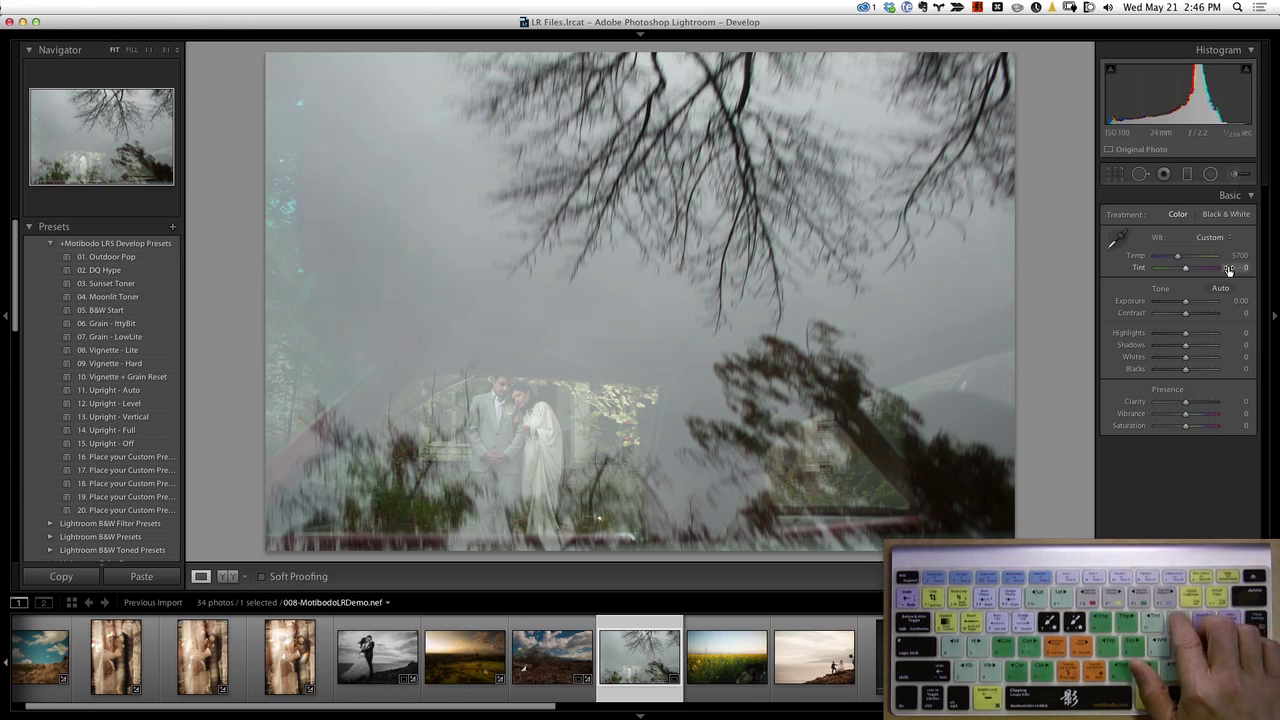
key("Up")
key("Up")
key("Up")
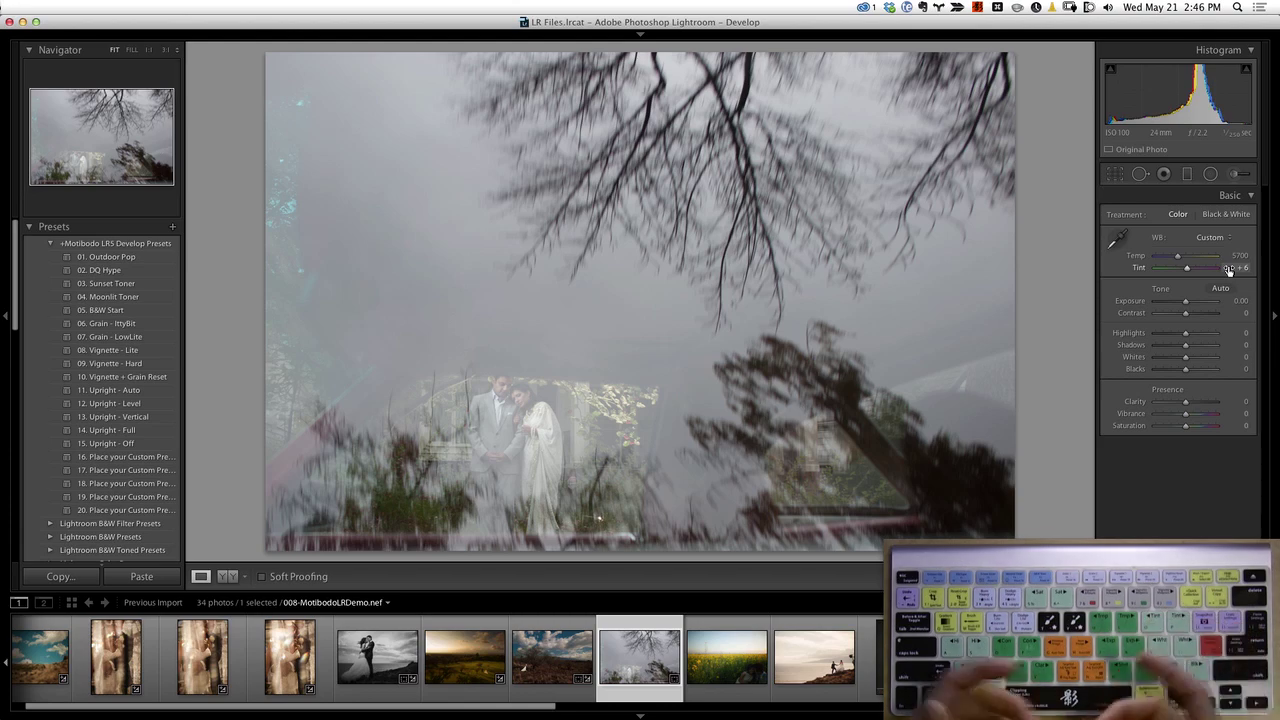
Step: Set the photo's Contrast to +80, Clarity to +20 and Exposure to -1.00
key("shift+f")
key("shift+f")
key("shift+f")
key("shift+f")
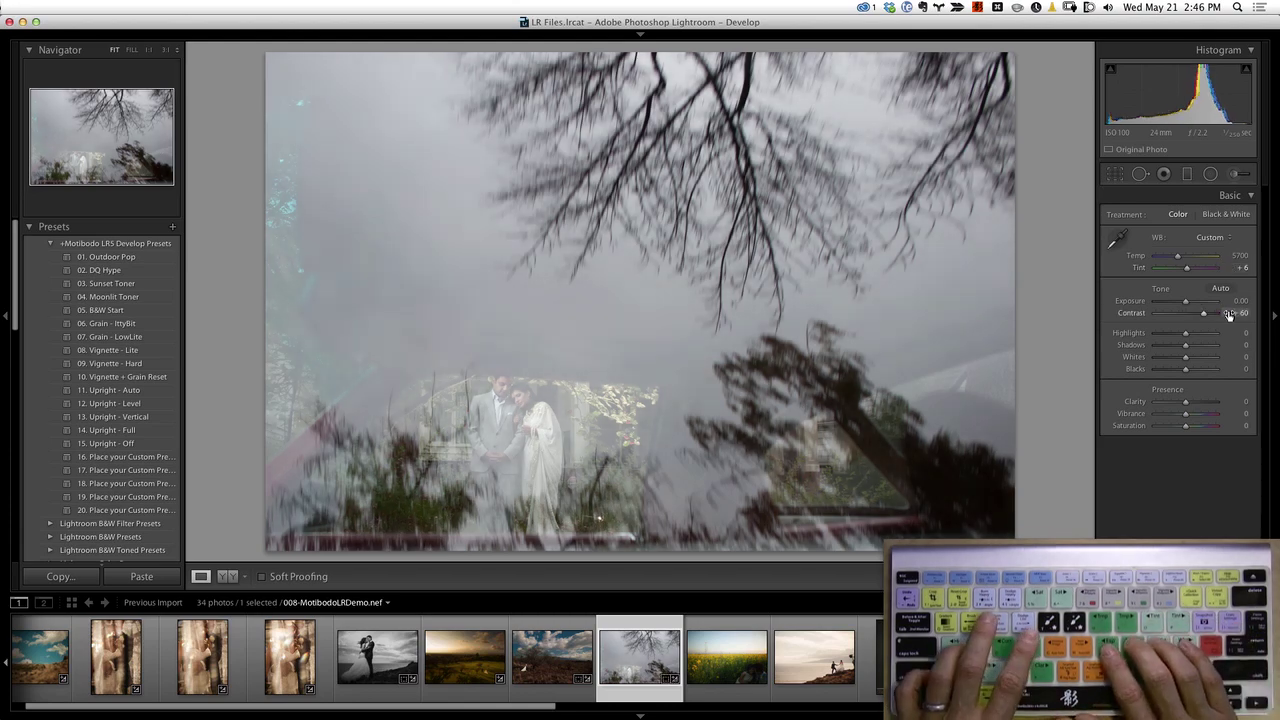
key("shift+v")
key("j")
key("shift+Down")
key("shift+Down")
key("shift+Down")
key("shift+Down")
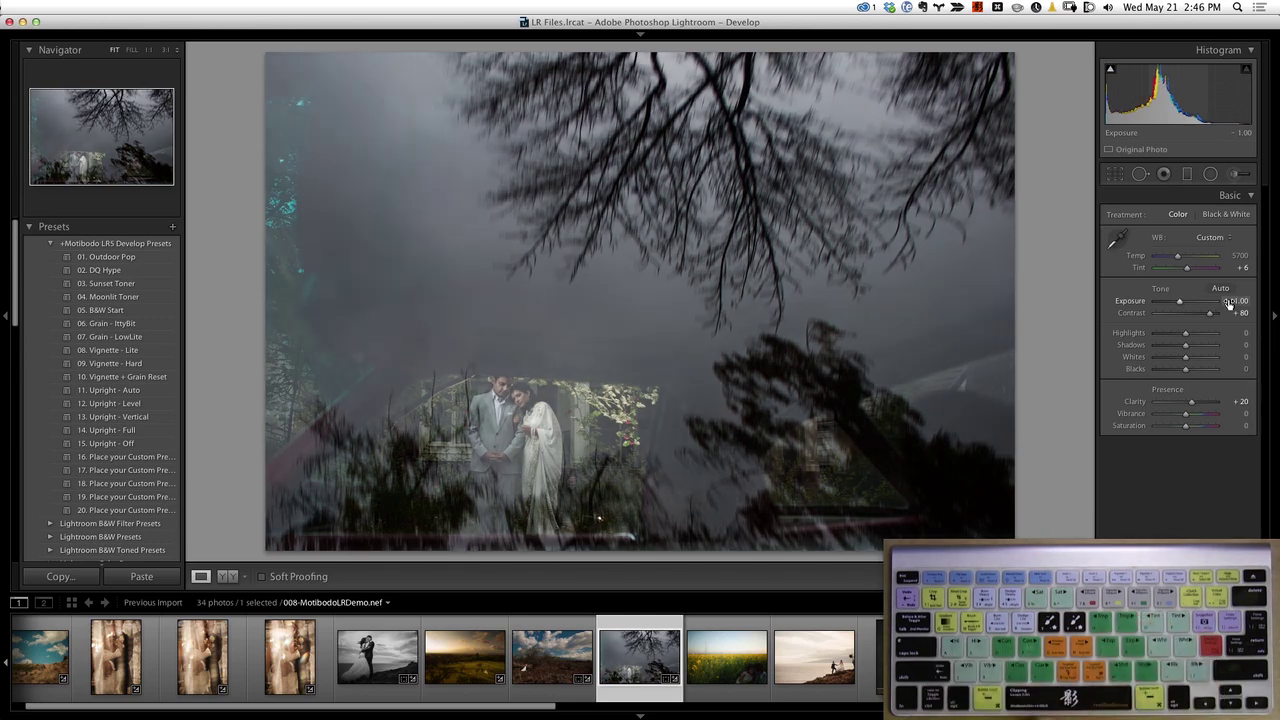
Step: Apply the DQ Hype and Sunset Toner presets to the reflection photo and lower Exposure to -1.33
key("F2")
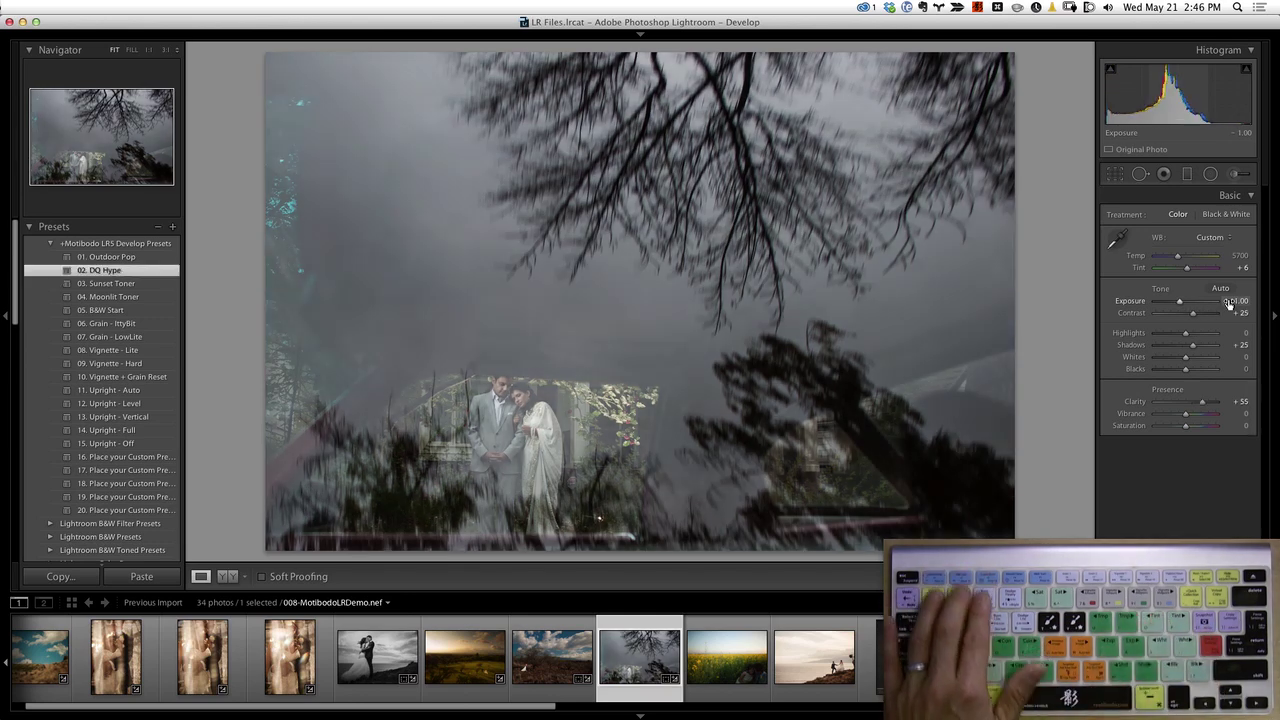
key("3")
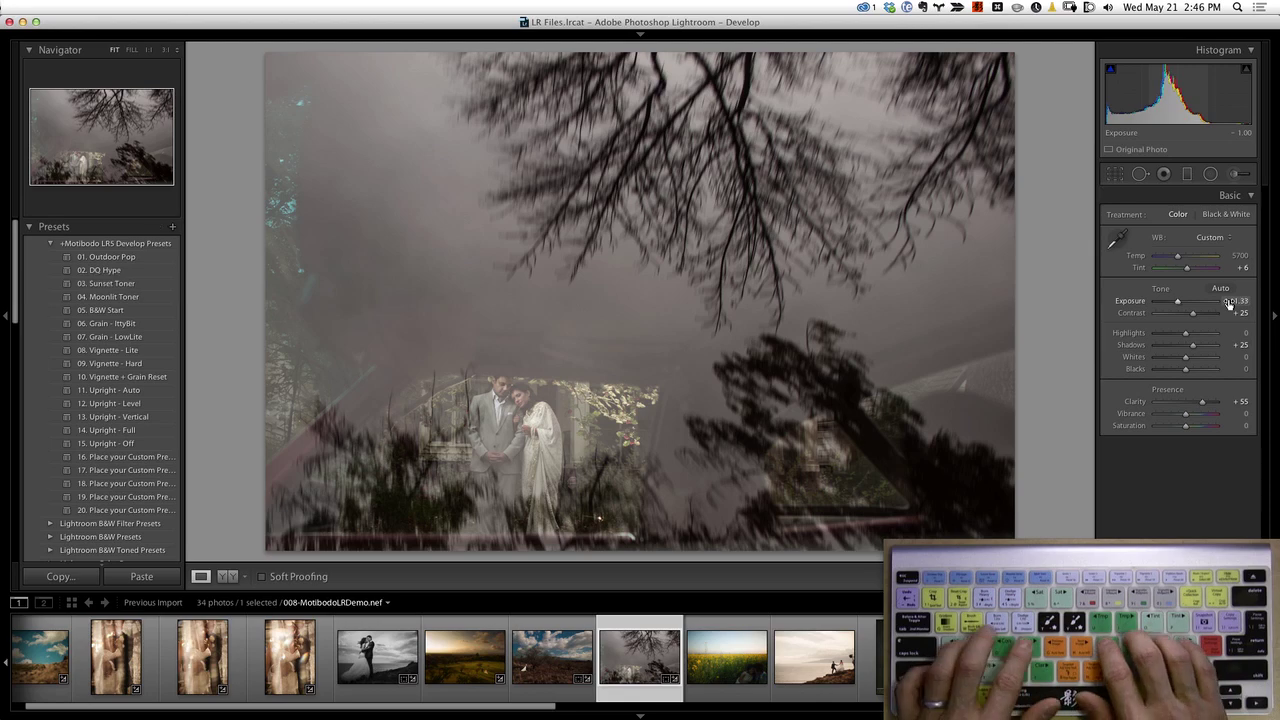
Step: Darken the photo further with Blacks at -100 and Exposure at -1.63
key("shift+Down")
key("shift+Down")
key("shift+Down")
key("shift+Down")
key("shift+Down")
key("shift+Down")
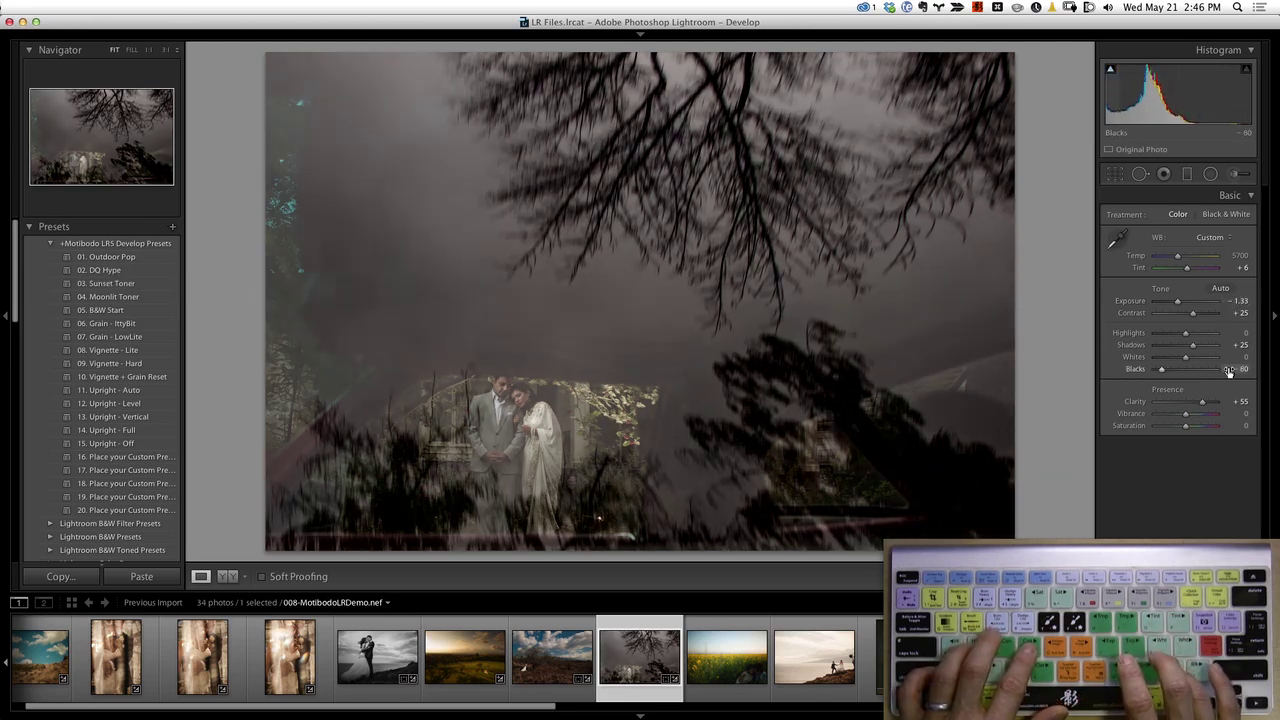
key("Down")
key("j")
key("j")
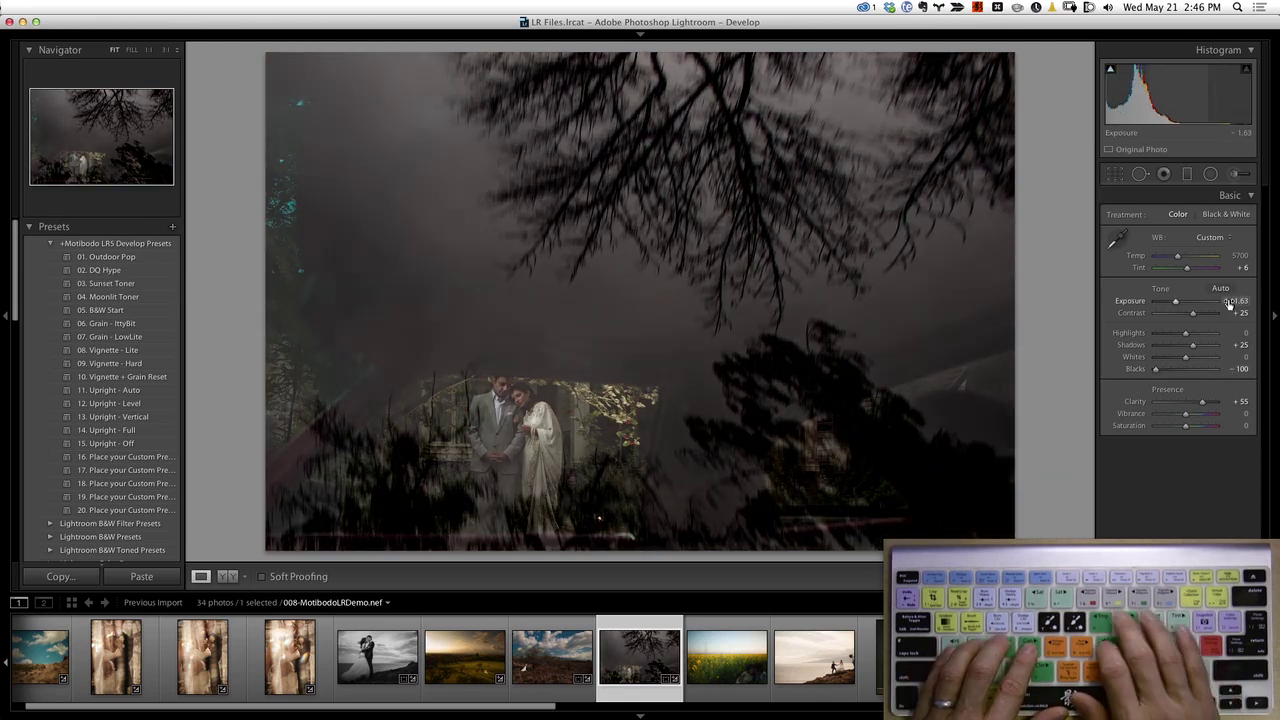
Step: Cool the photo's Temp to 5450 and raise Contrast to +65
key("u")
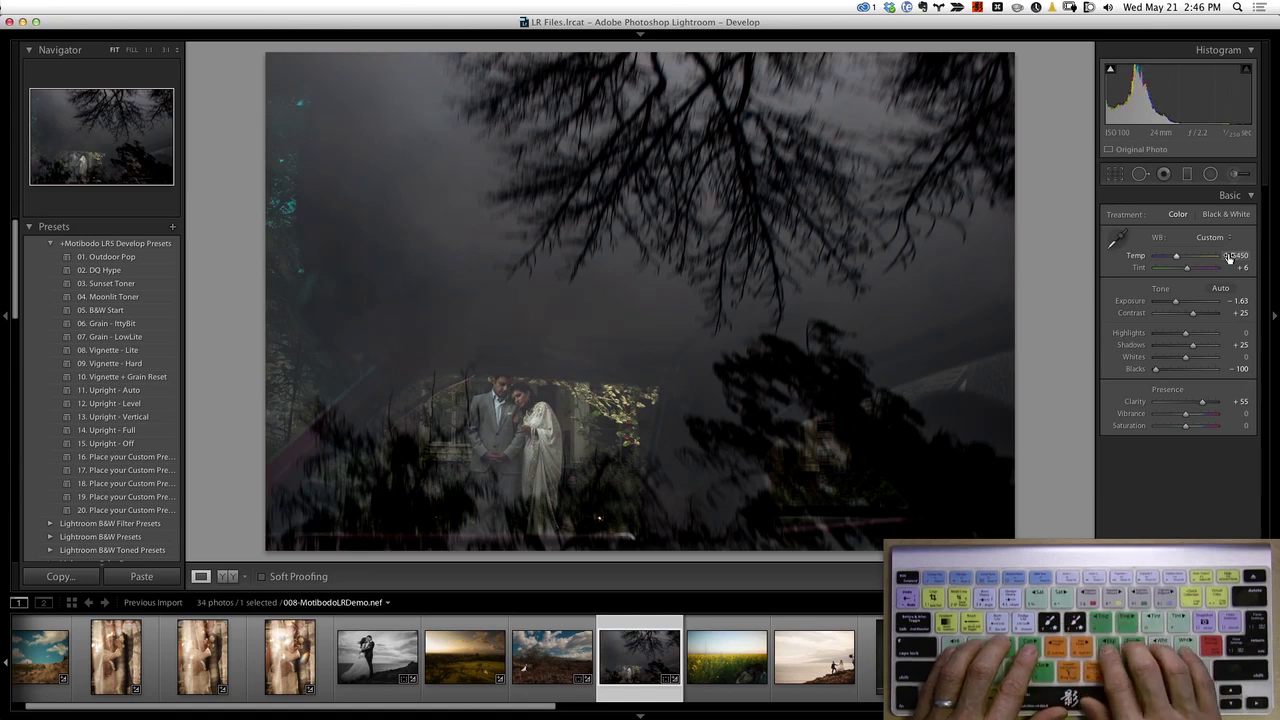
key("shift+Up")
key("shift+Up")
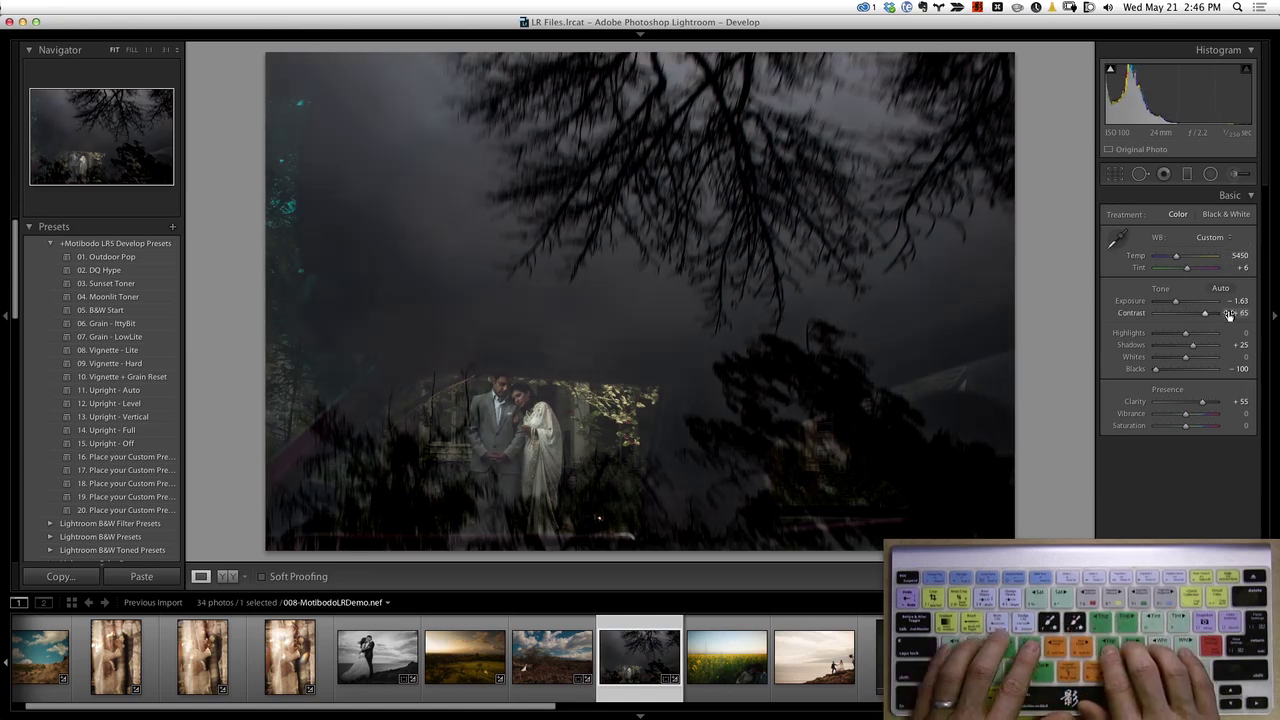
Step: Fine-tune the photo with Exposure at -1.43, Clarity at +75 and Tint at +7
key("Up")
key("Up")
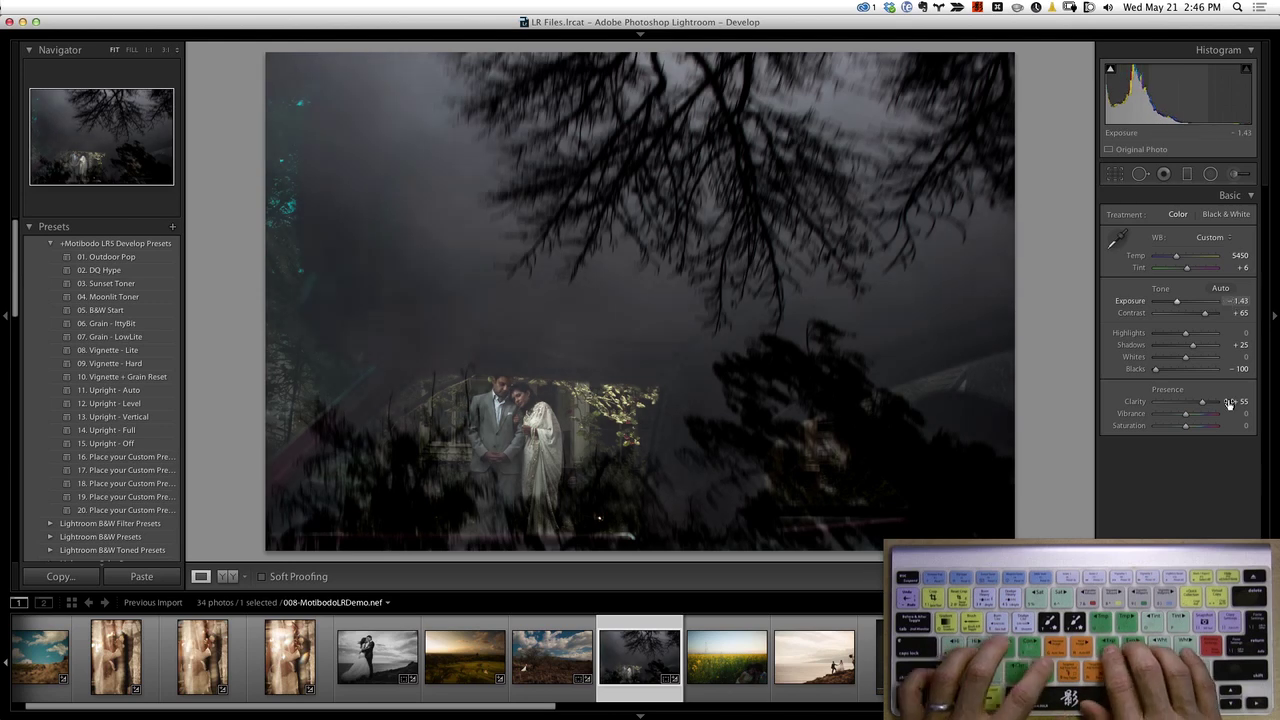
key("shift+Up")
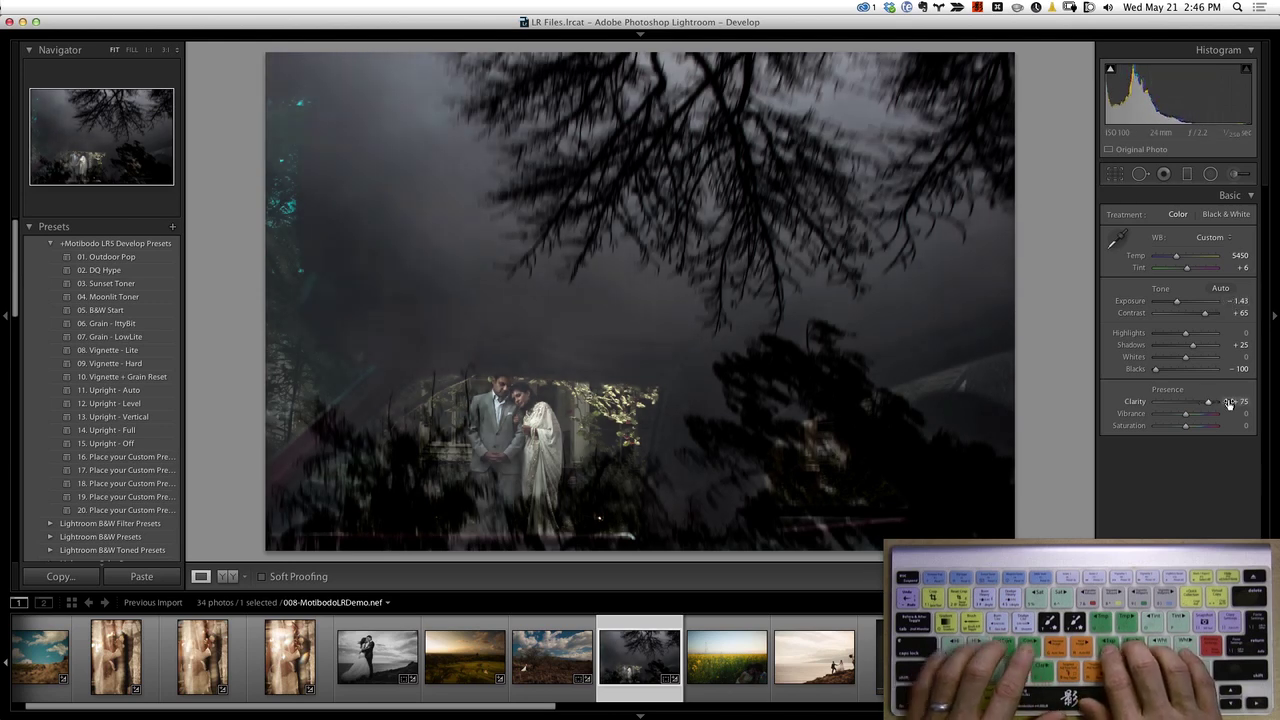
key("Up")
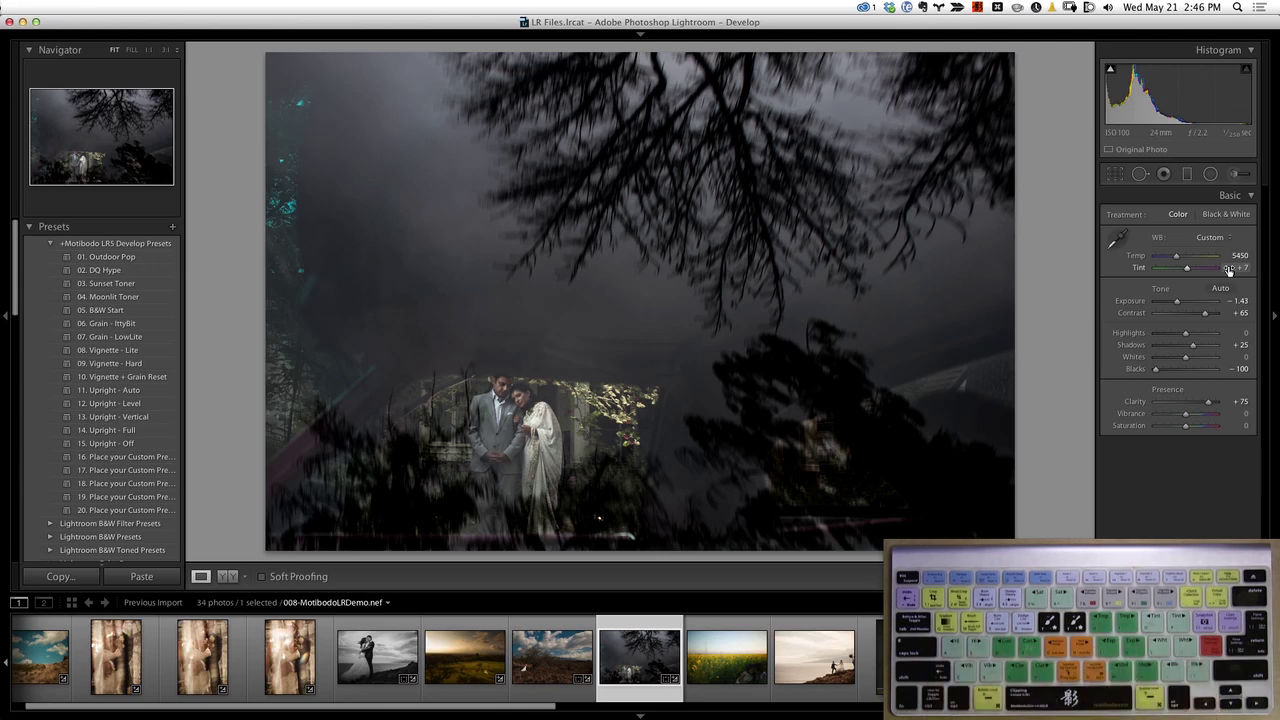
Step: Reset all adjustments on 008-MotibodoLRDemo.nef to compare with the unedited version, and undo the reset
key("super+shift+r")
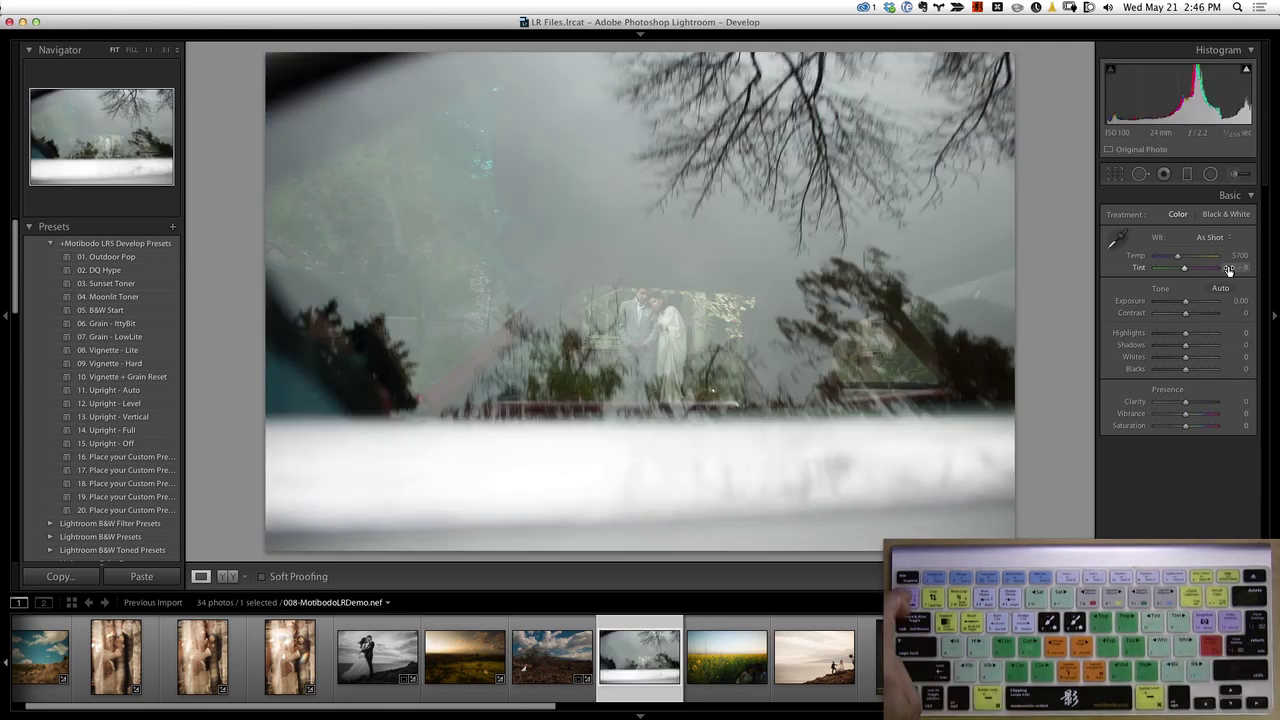
key("super+z")
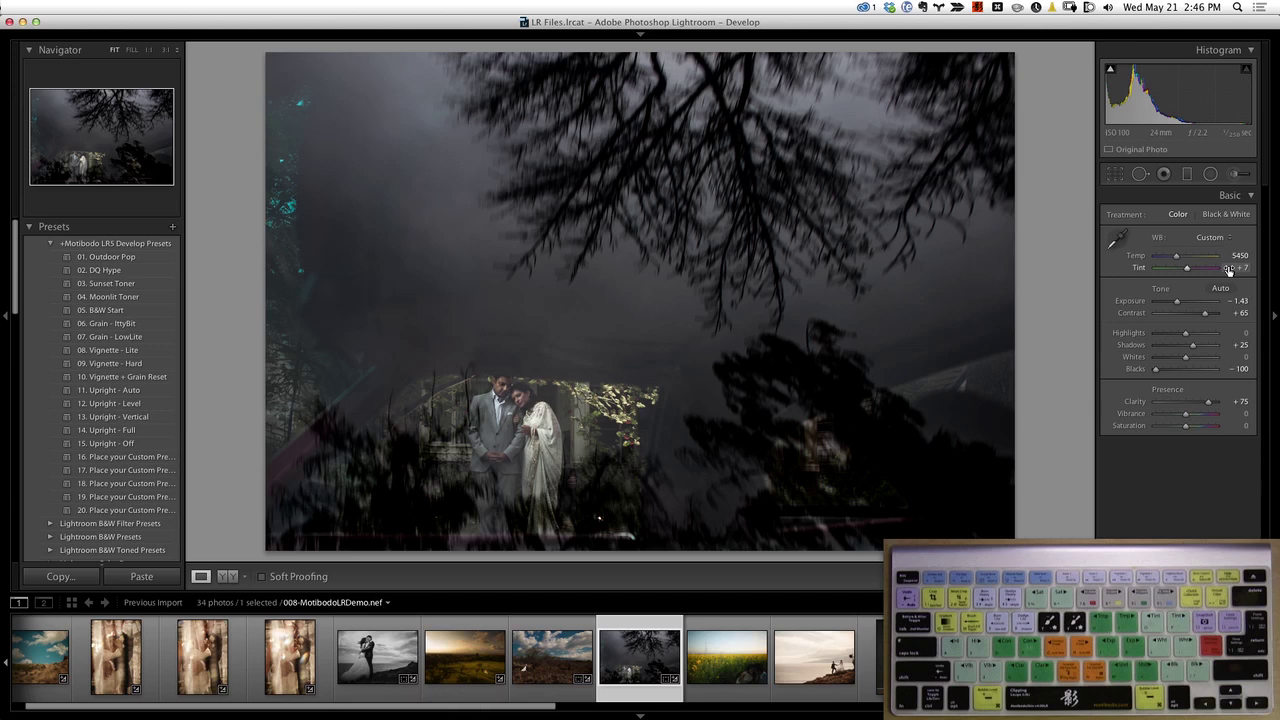